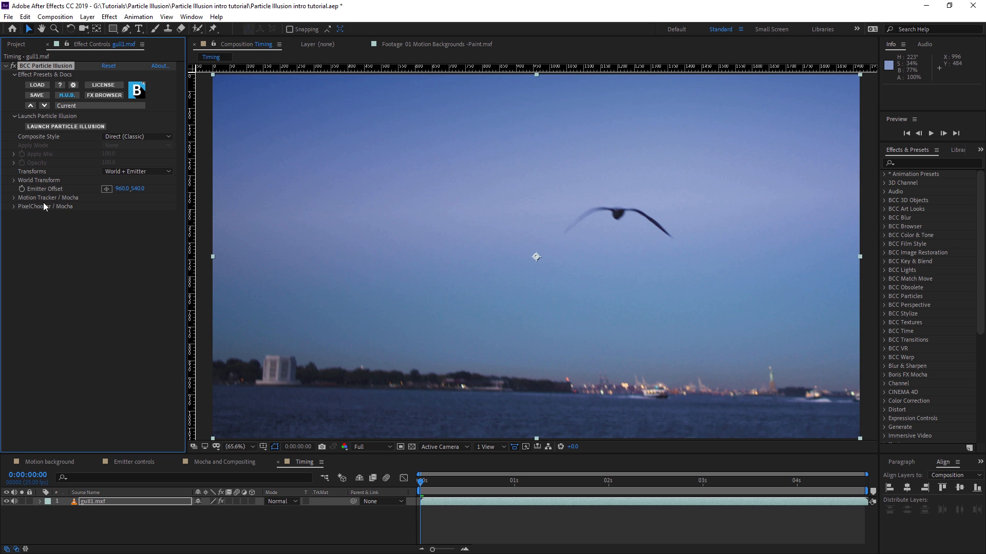
Open the Mocha Motion Tracker, fit the Emitter Offset search area tightly around the gull's body
left_click(13, 198)
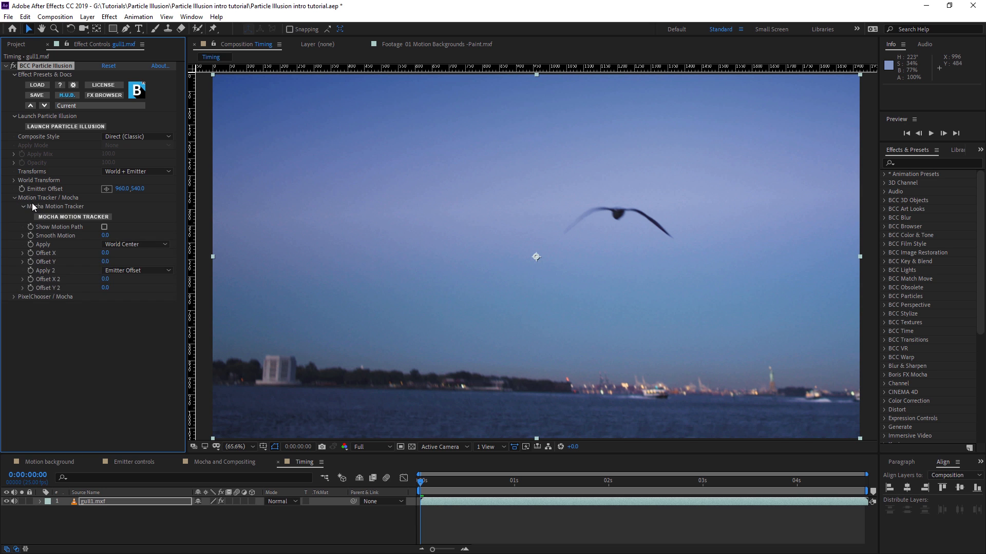
left_click(73, 217)
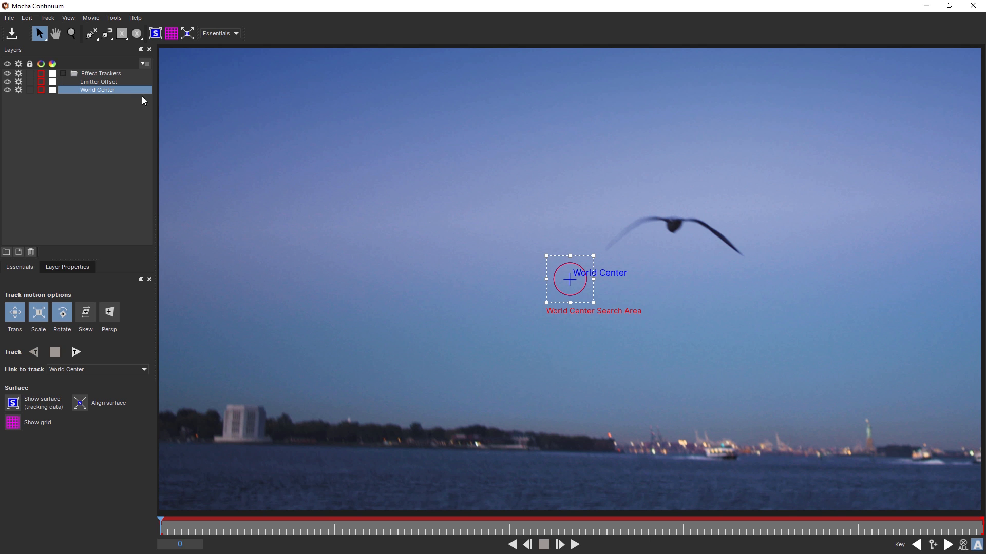
left_click(109, 83)
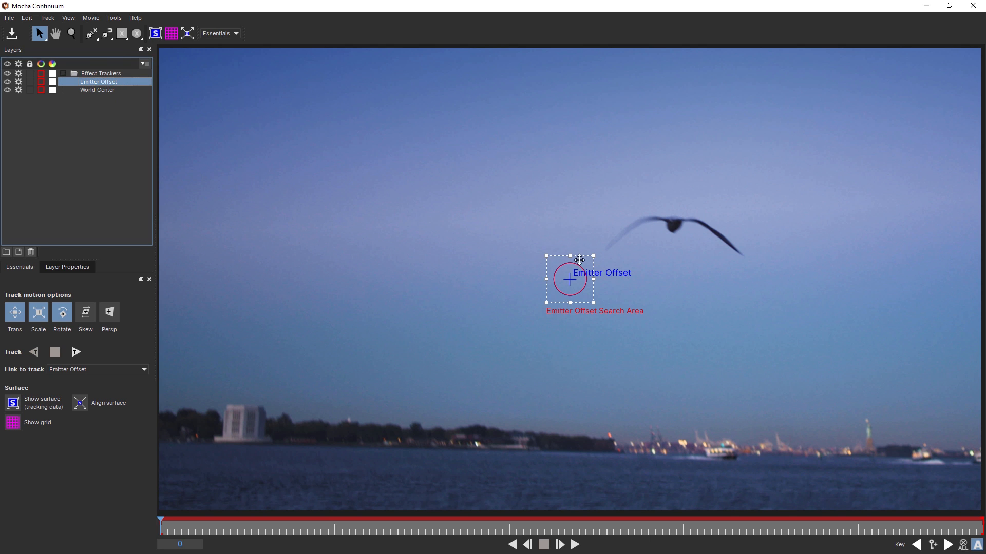
left_click_drag(581, 256, 655, 202)
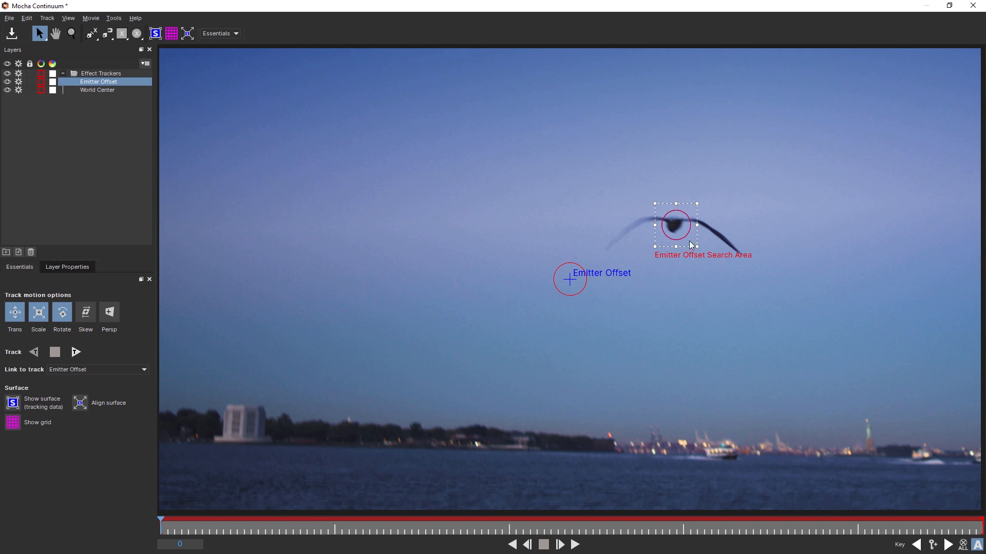
left_click_drag(697, 247, 692, 245)
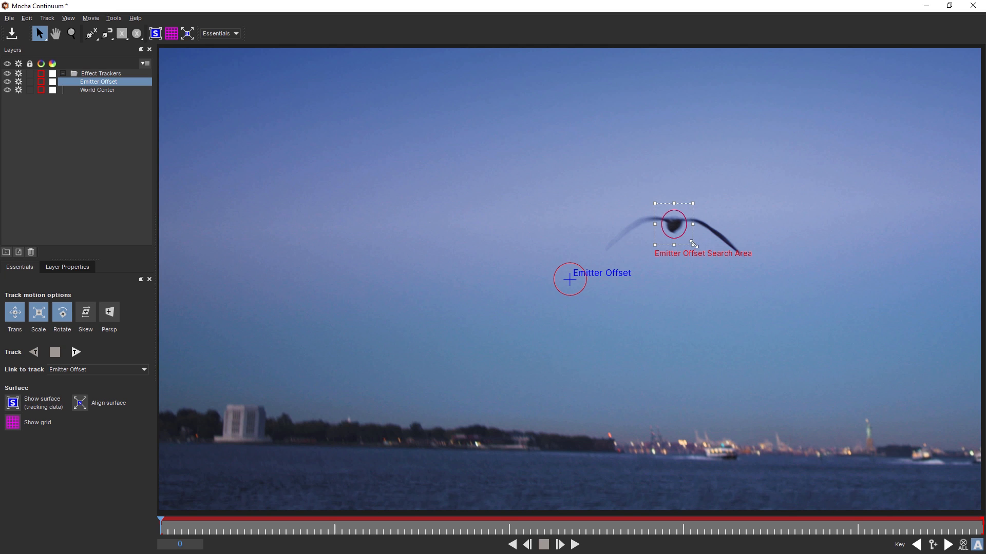
Move the World Center search area onto the pale building on the shoreline and enlarge it to include the surrounding trees
left_click(98, 90)
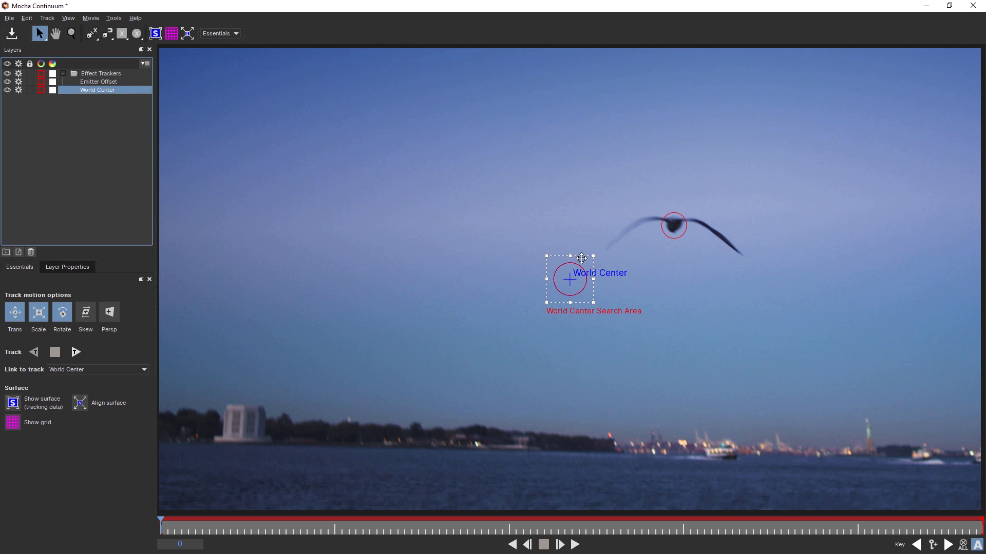
left_click_drag(578, 257, 233, 394)
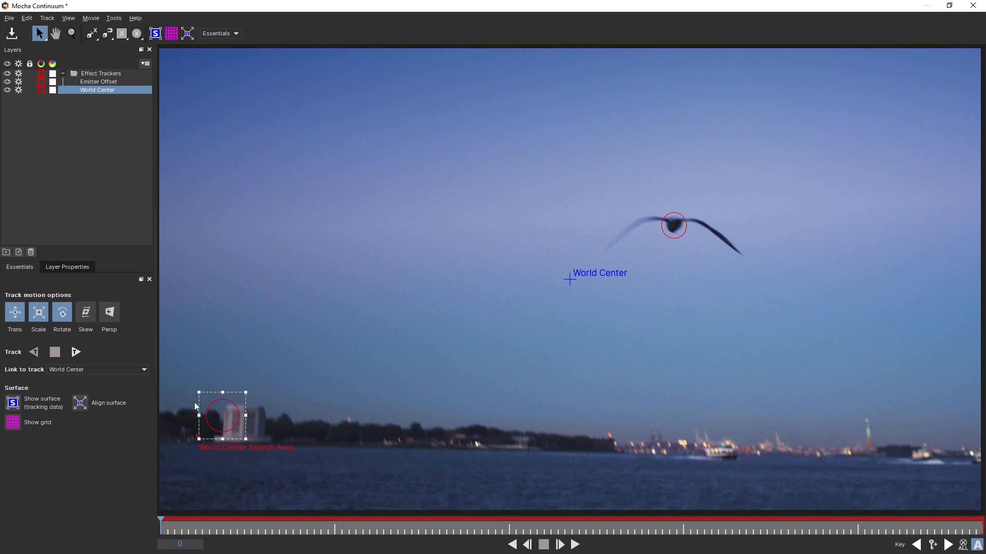
left_click_drag(247, 416, 316, 424)
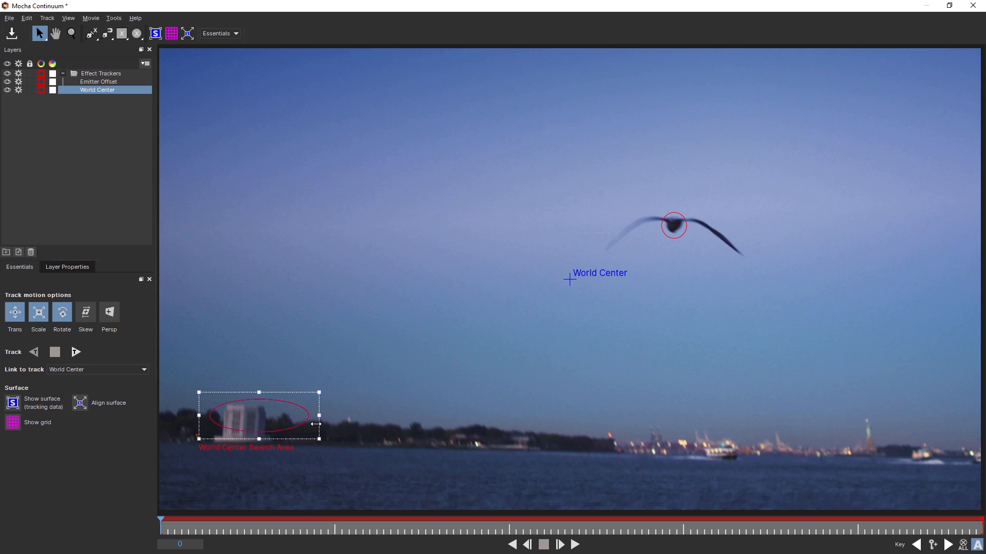
left_click_drag(199, 417, 172, 415)
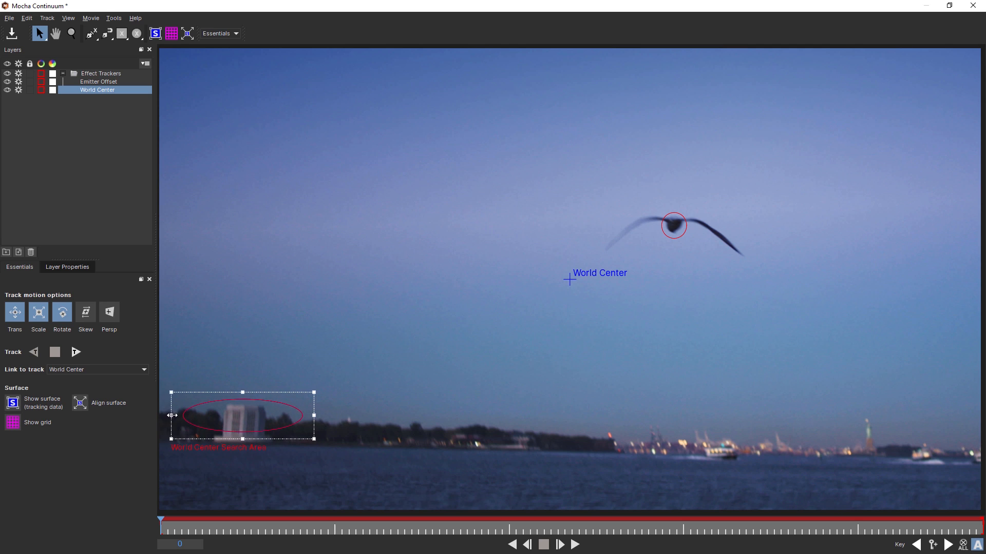
left_click_drag(239, 448, 240, 451)
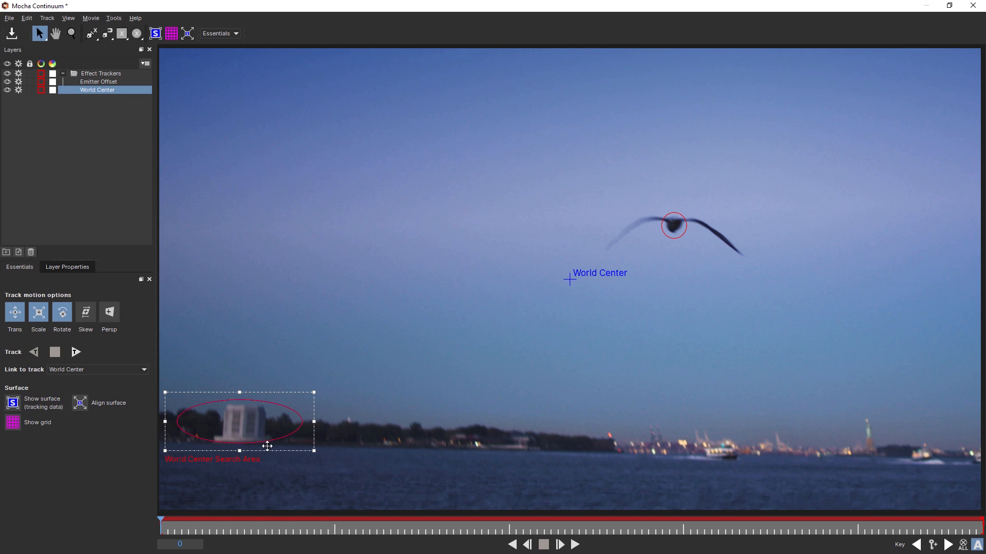
Limit World Center to translation and Emitter Offset to translation and scale, and track both layers forward through the clip
left_click(41, 315)
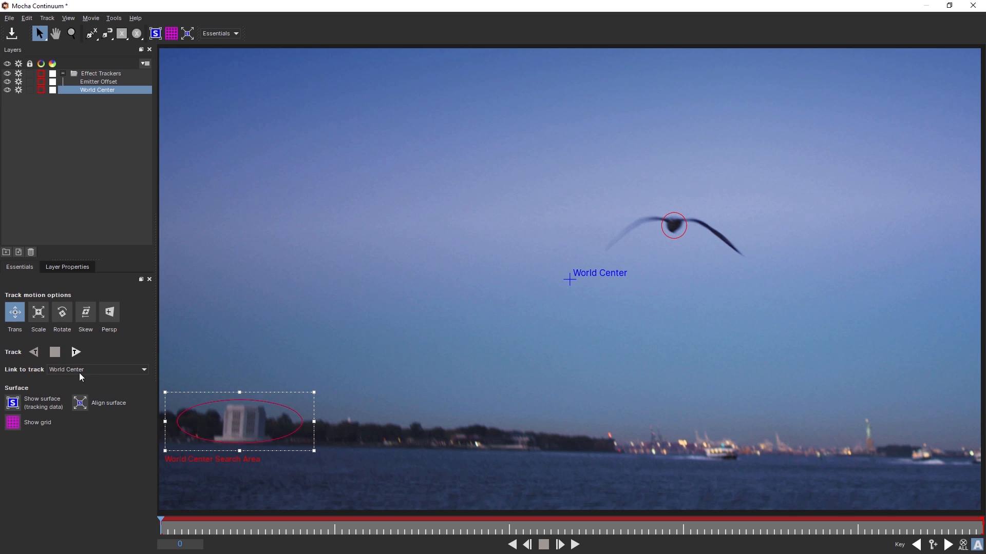
left_click(107, 82)
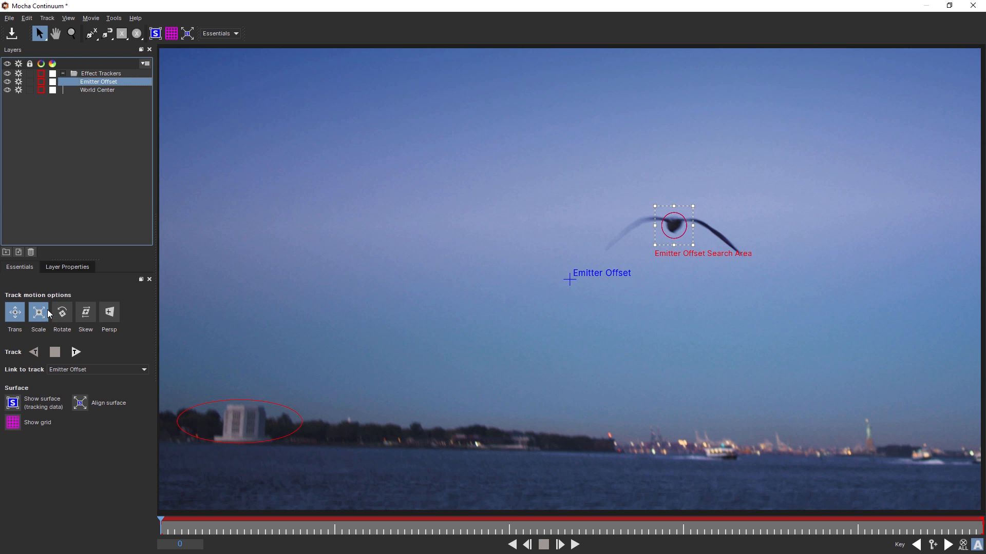
left_click(76, 353)
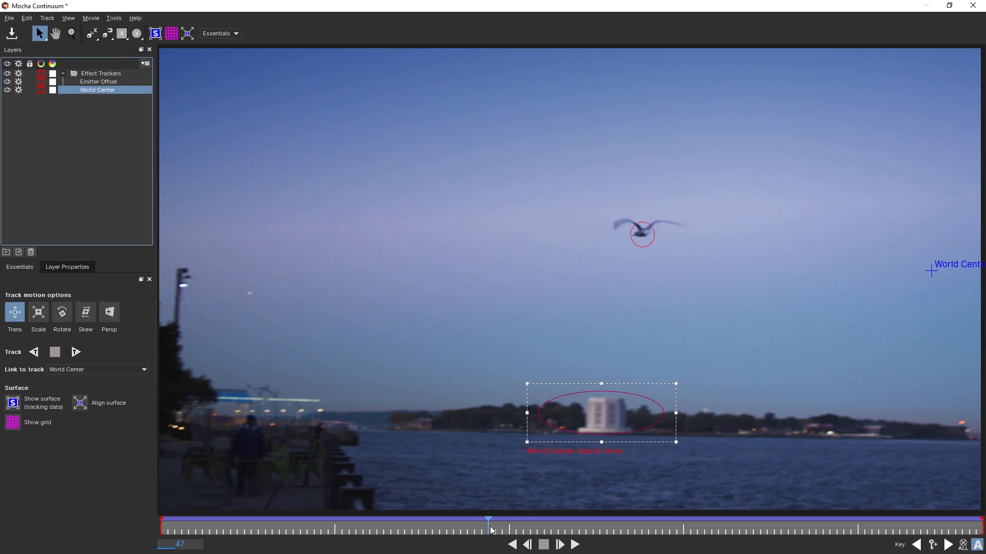
At frame 37, move the World Center tracking point onto the building and check it by scrubbing back to frame 0
left_click_drag(497, 527, 419, 526)
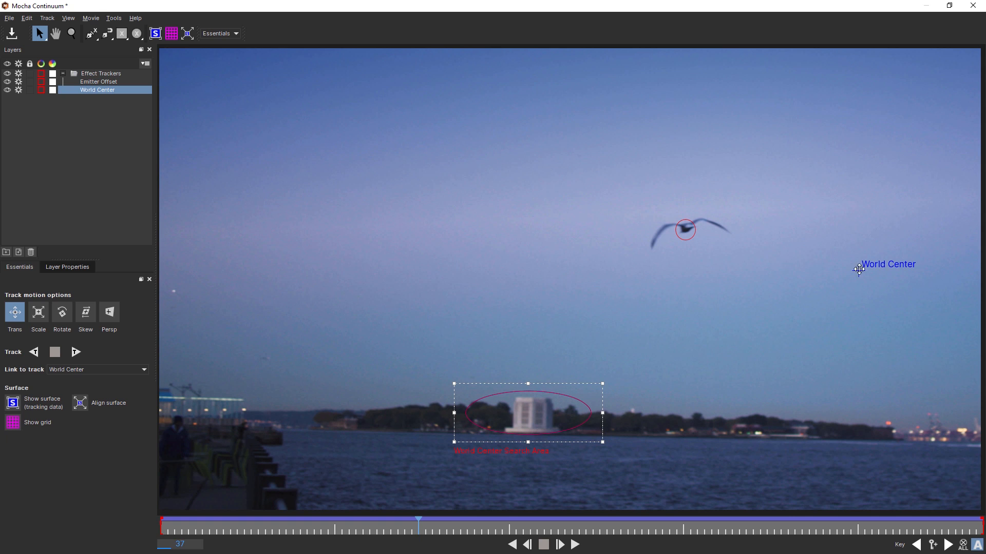
left_click_drag(860, 269, 523, 411)
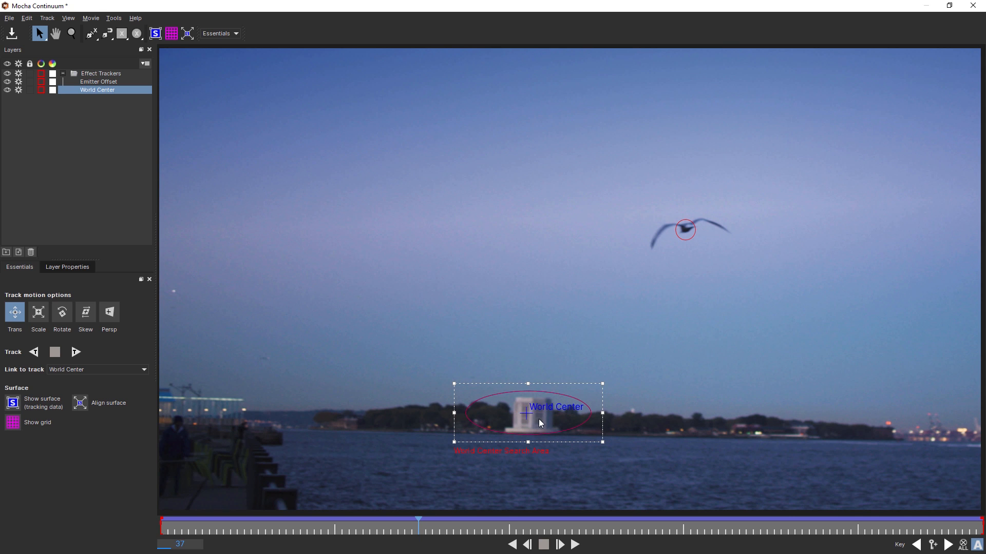
key("Right")
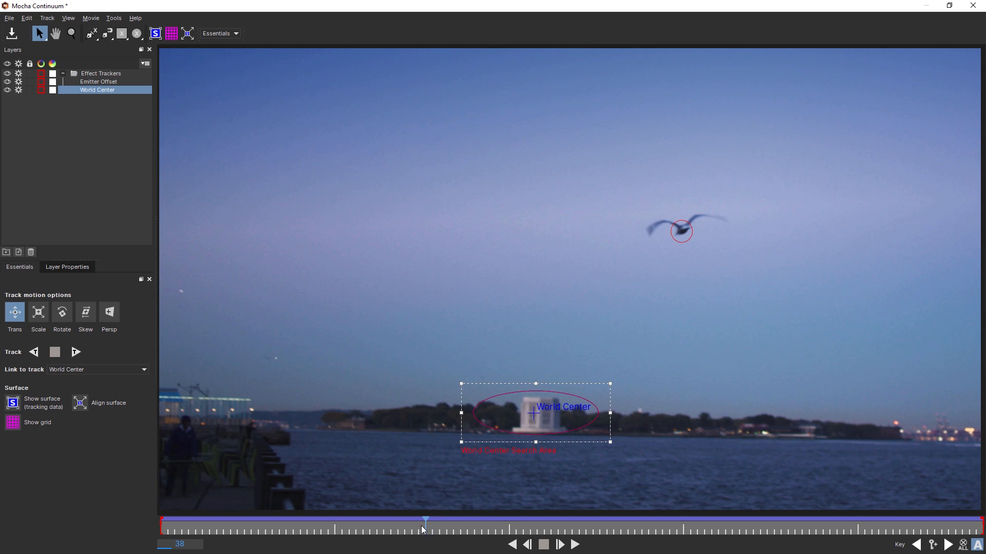
left_click_drag(425, 525, 76, 510)
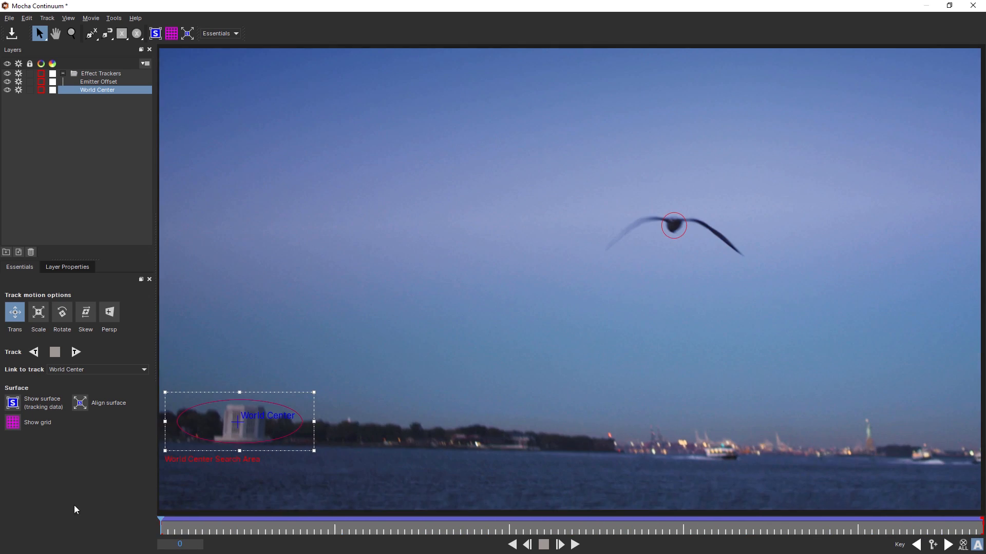
Exit Mocha back to After Effects and launch Particle Illusion for the gull clip
left_click(12, 18)
left_click(27, 124)
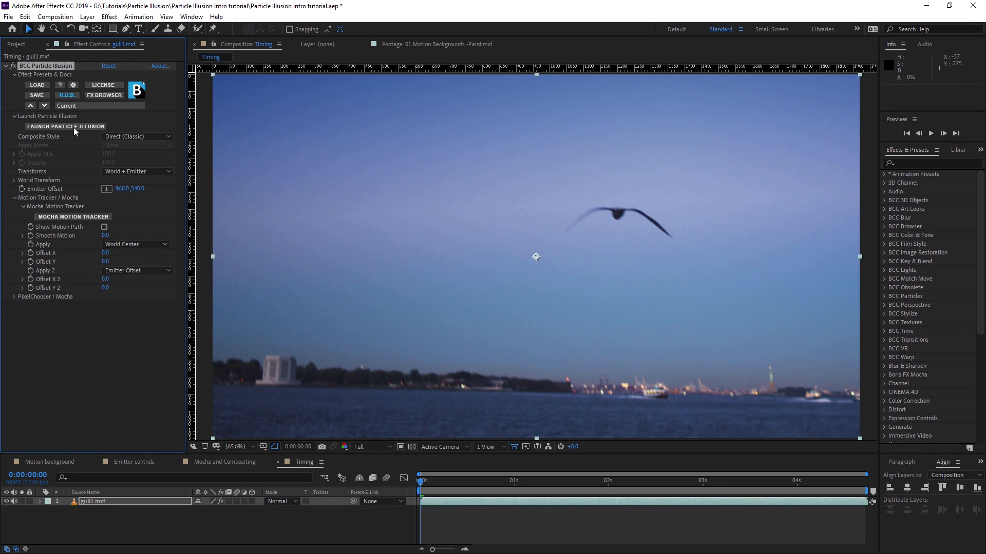
left_click(76, 126)
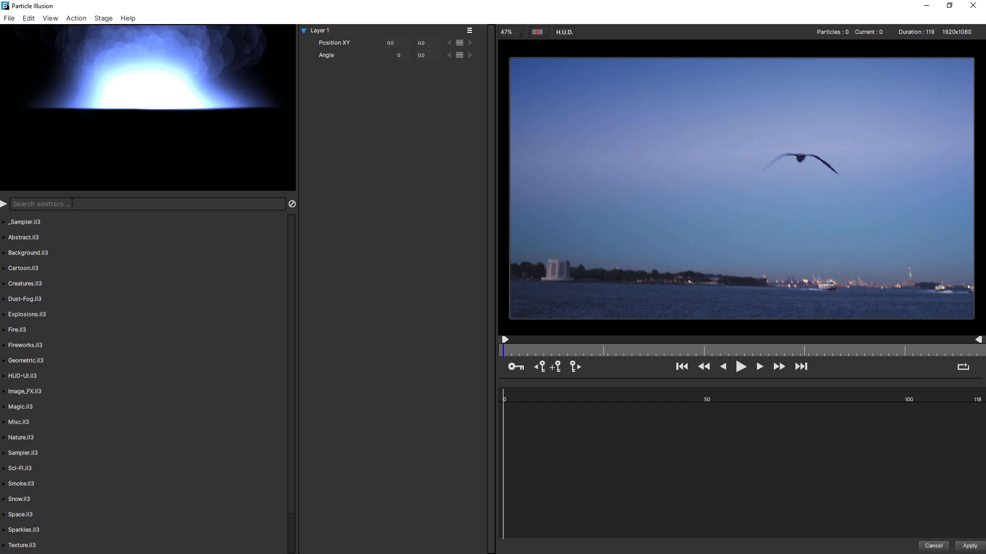
Search the emitters for "sparkle" and place the sparkles smoke 10a (mb?) emitter on the gull at frame 0
left_click(72, 204)
type("sparkle")
left_click(85, 272)
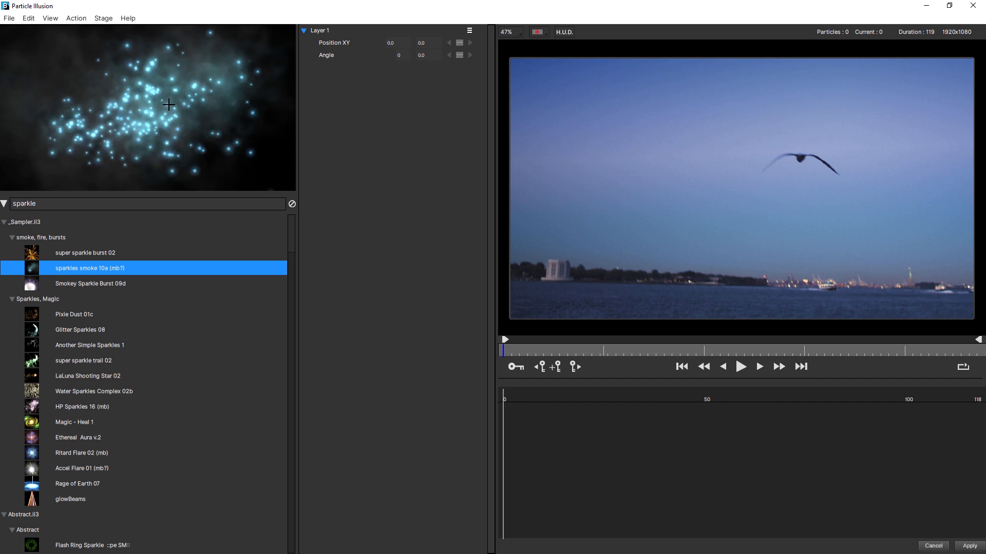
left_click(801, 158)
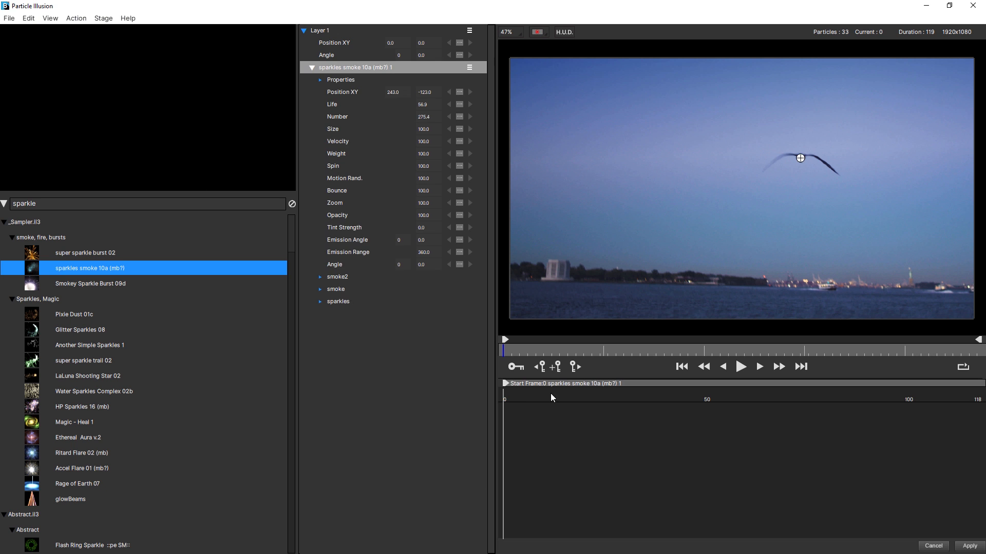
While previewing the sparkle emitter, set its Life to 100.9 and its Weight to 130.0
left_click(740, 366)
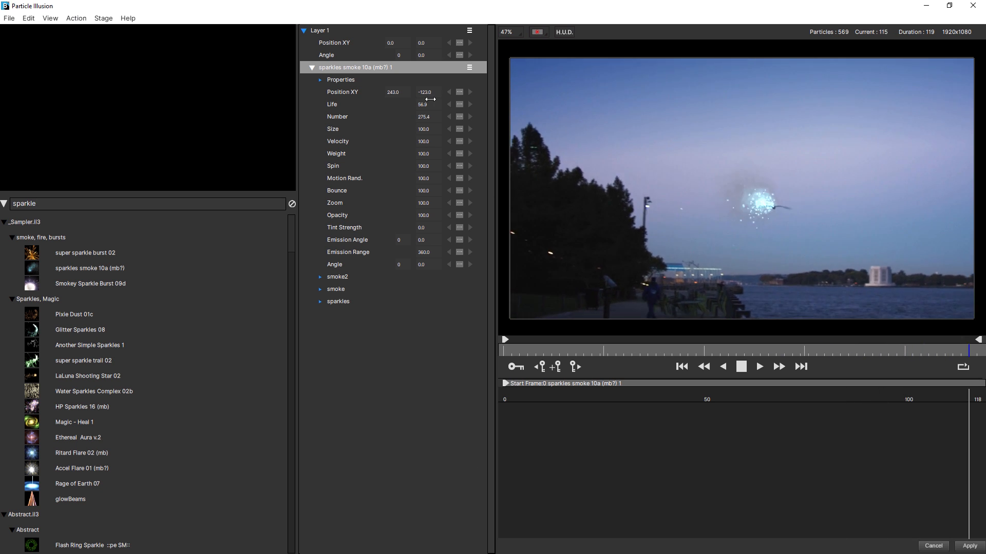
left_click_drag(431, 104, 455, 108)
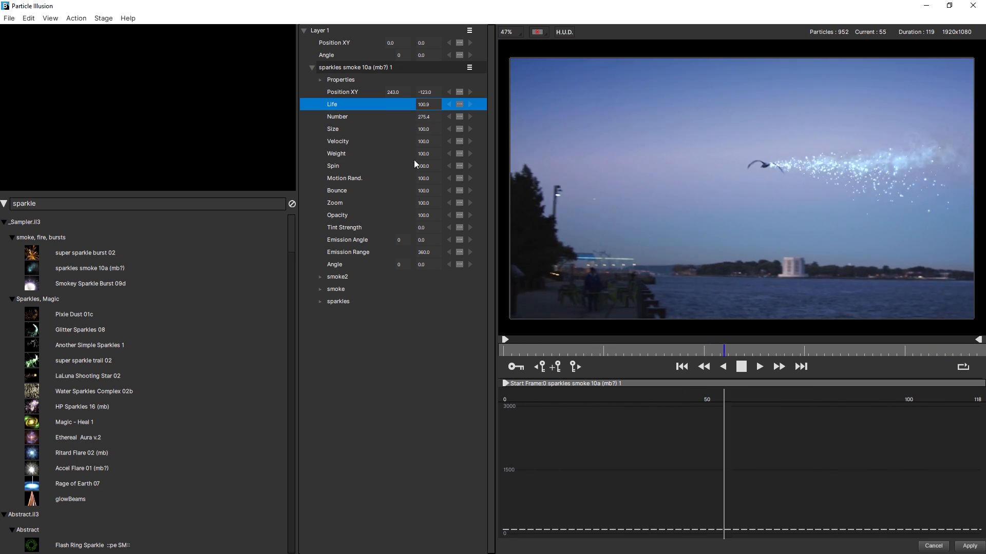
left_click_drag(424, 153, 457, 161)
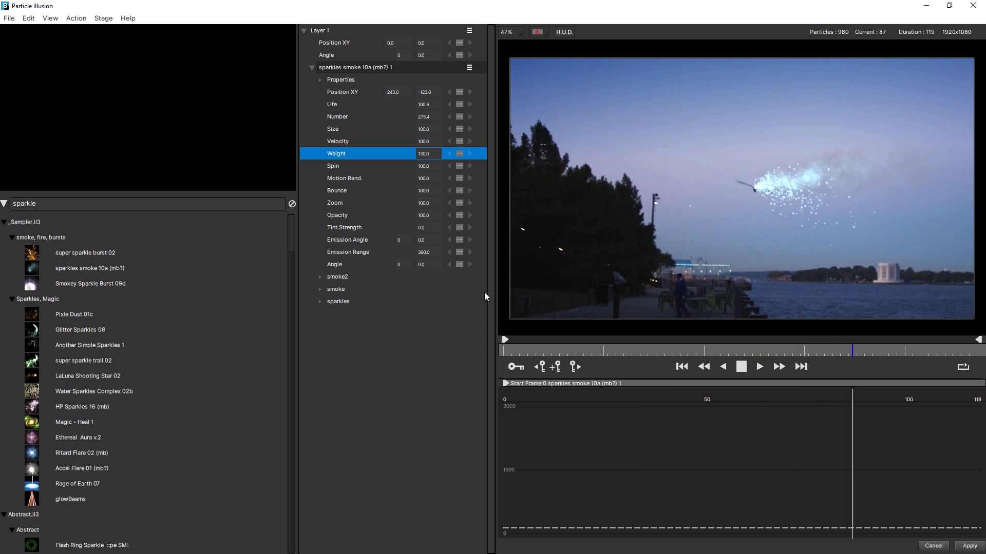
key("space")
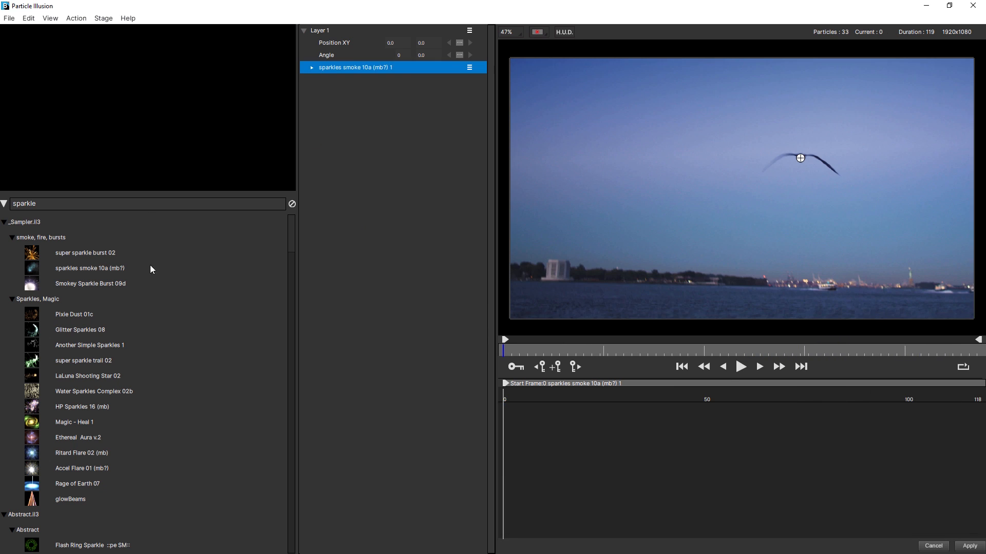
Search the emitters for "burst", preview several of them, and choose Boom Blast 08 ::pe PR::
double_click(67, 204)
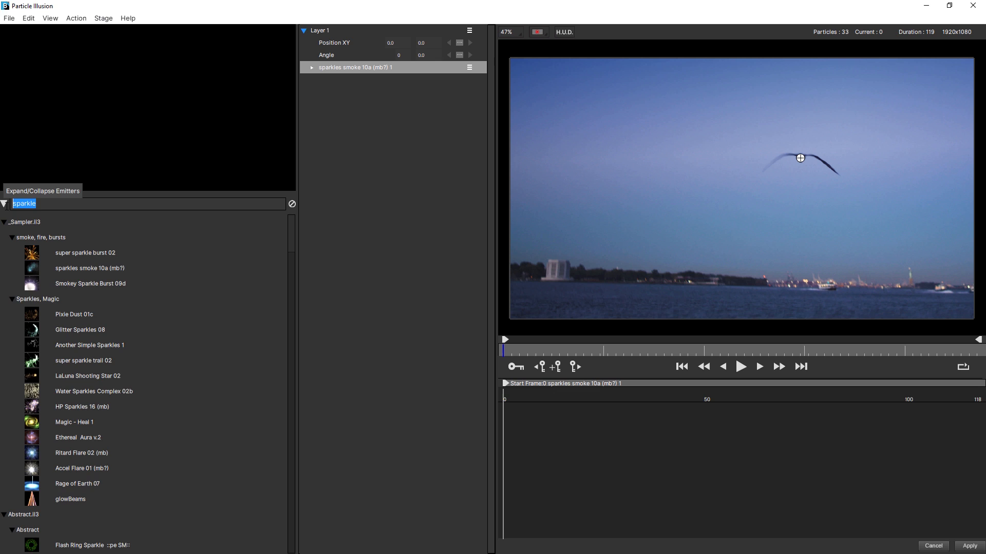
type("burst")
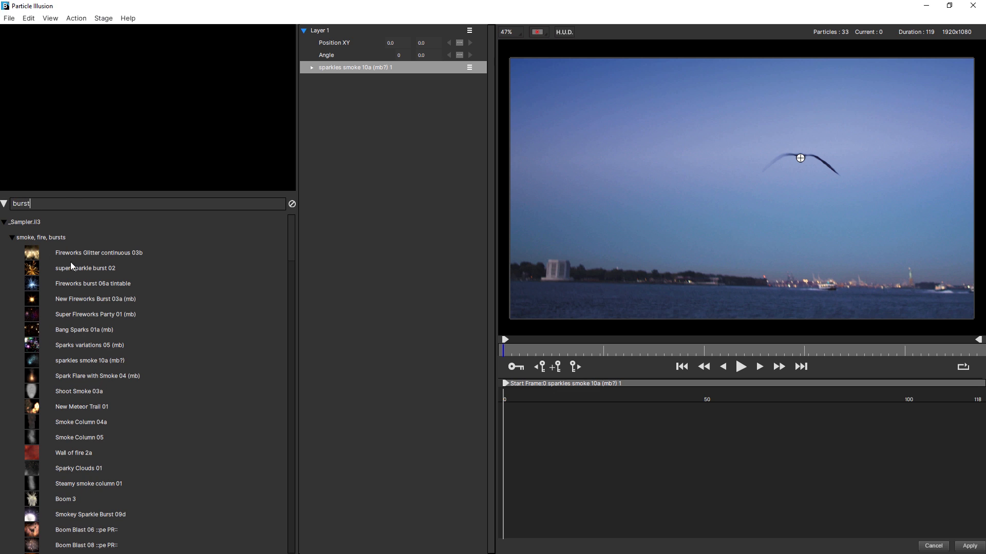
left_click(71, 268)
left_click(84, 283)
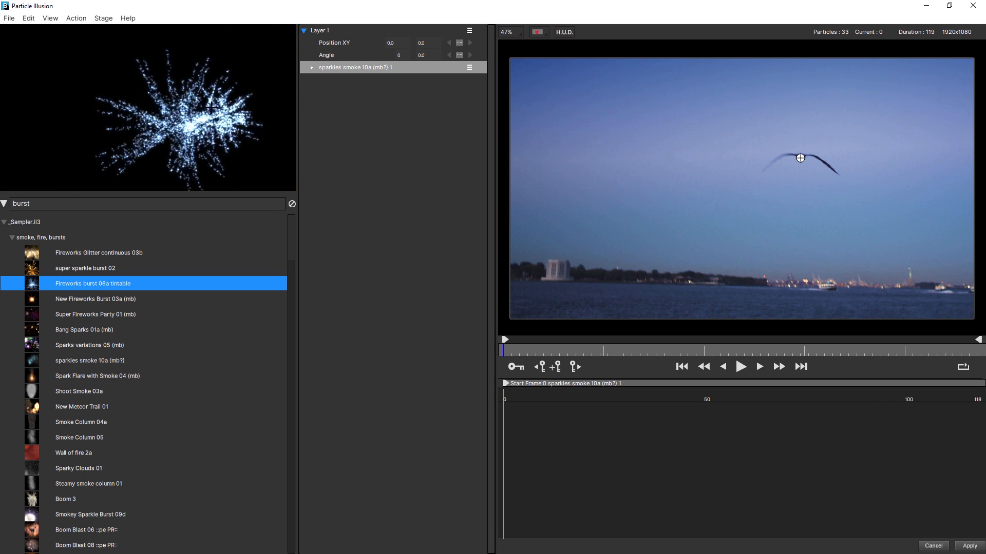
left_click(76, 299)
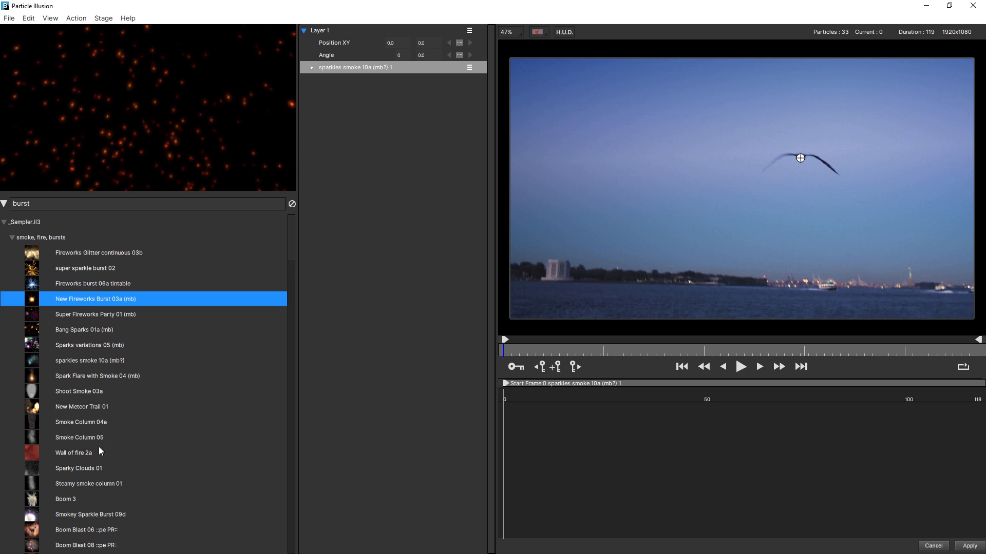
scroll(77, 411, "down", 5)
left_click(77, 326)
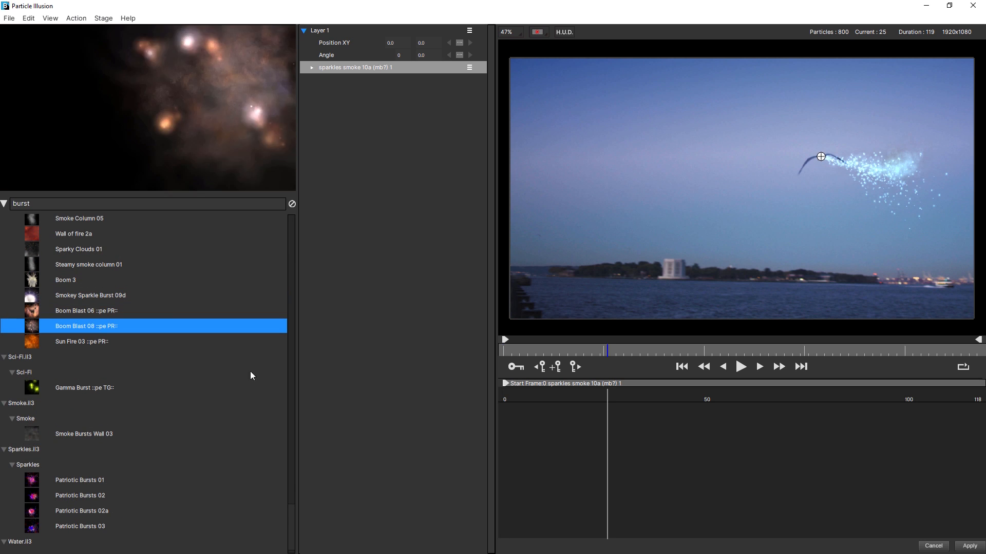
scroll(290, 521, "up", 3)
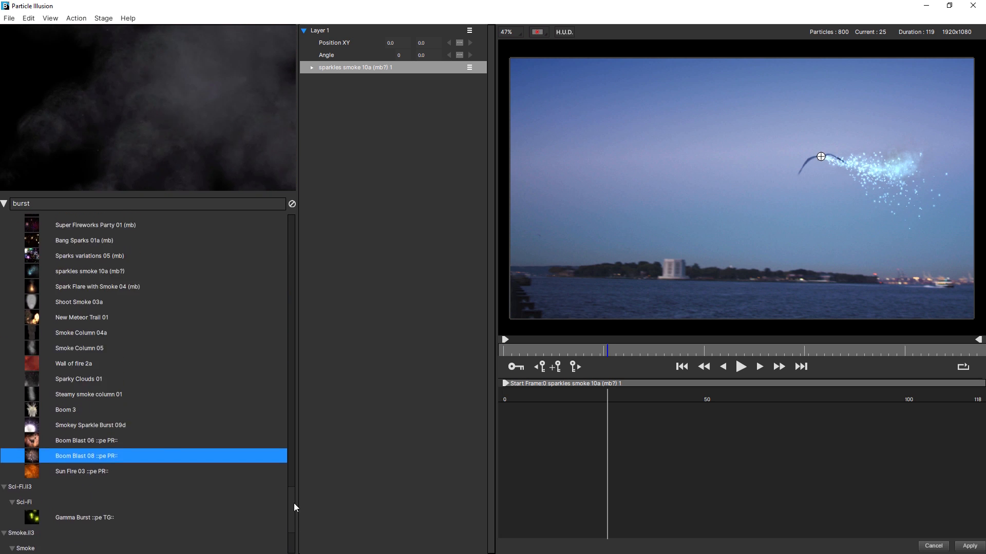
scroll(296, 508, "up", 1)
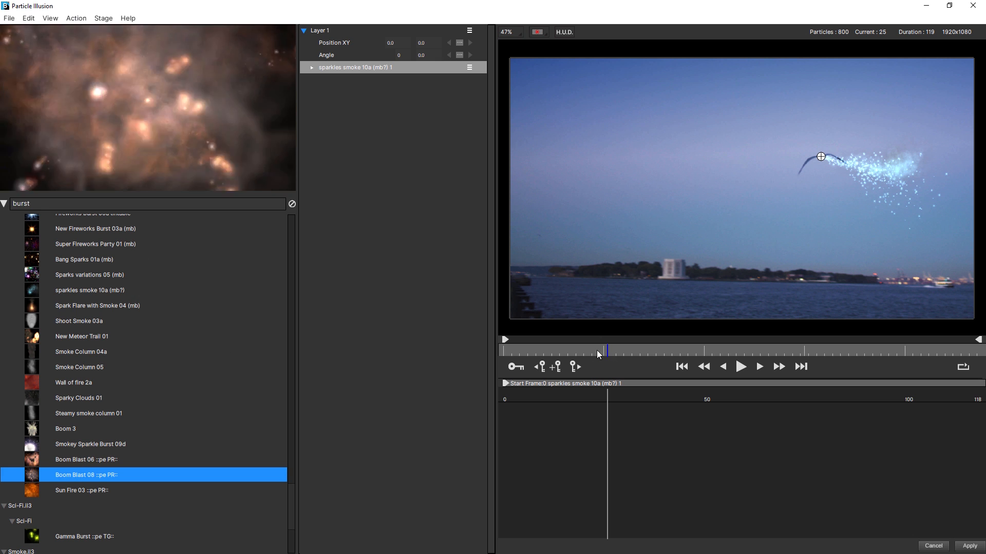
Place the Boom Blast 08 emitter on the gull at frame 14 and play the result
left_click_drag(607, 352, 559, 352)
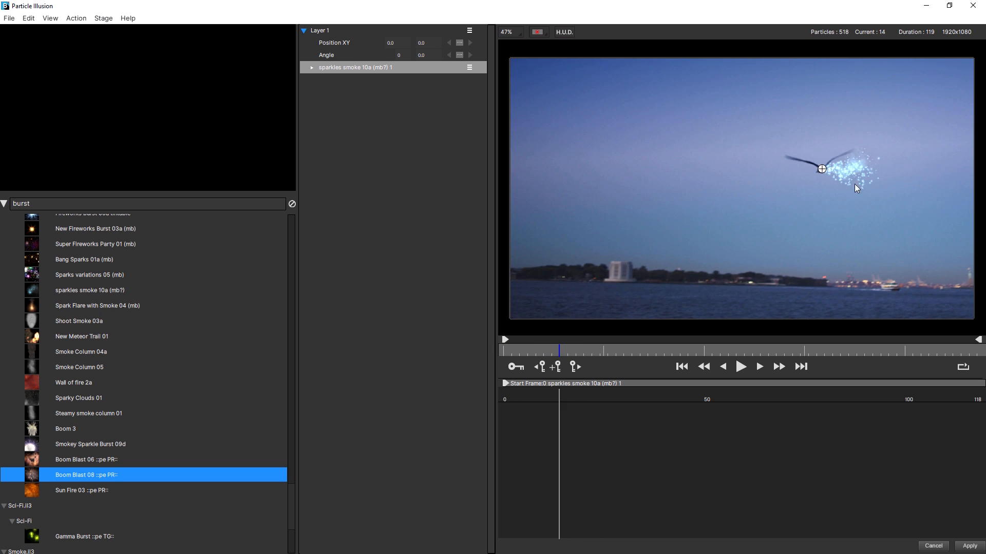
left_click(817, 178)
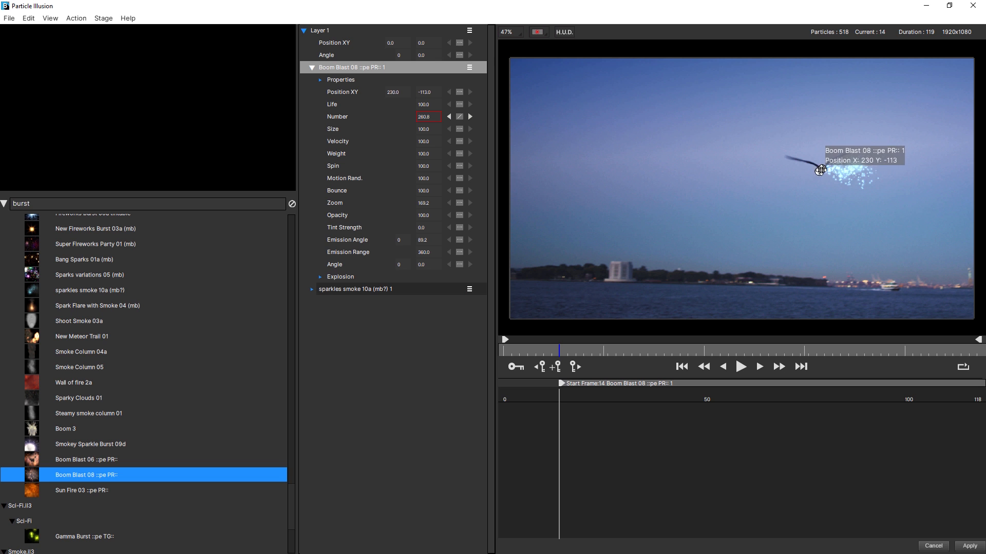
left_click(741, 367)
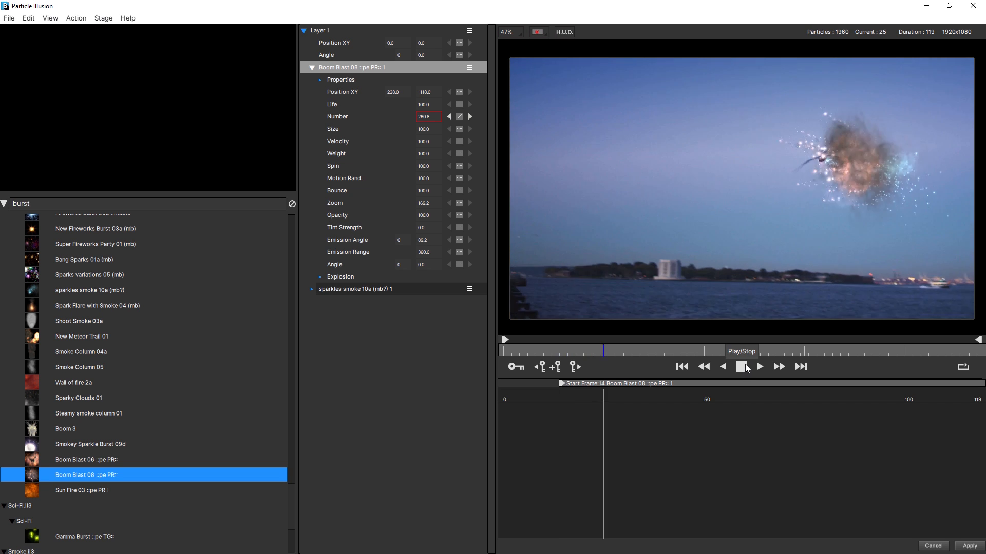
Place a second Boom Blast 08 emitter on the gull at frame 91 and play the result
left_click_drag(814, 352, 871, 352)
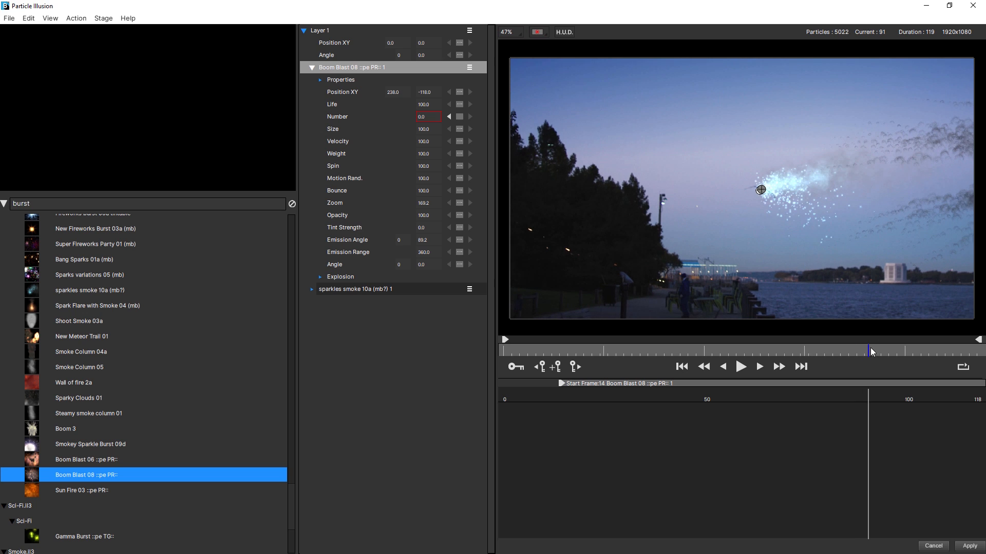
left_click(757, 193)
left_click_drag(758, 188, 761, 190)
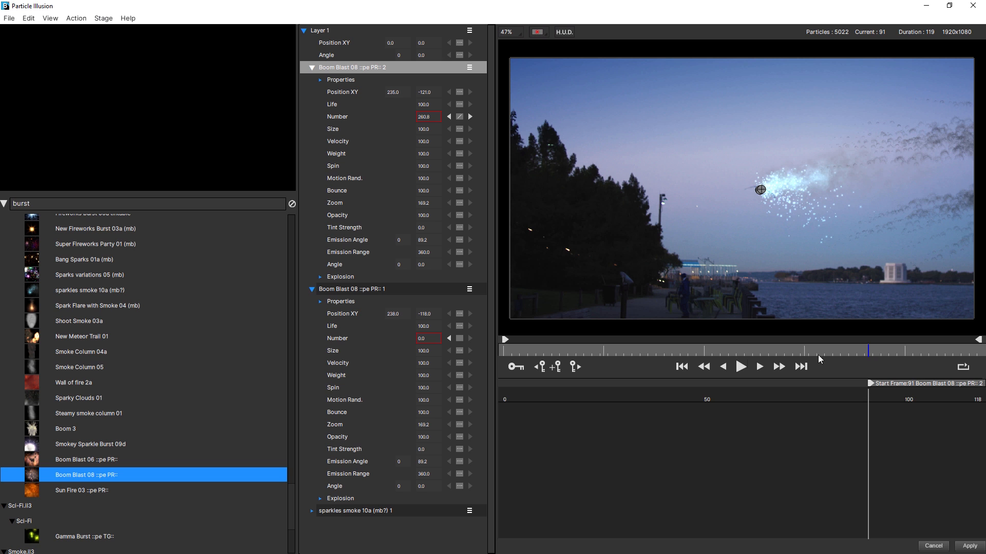
left_click(749, 368)
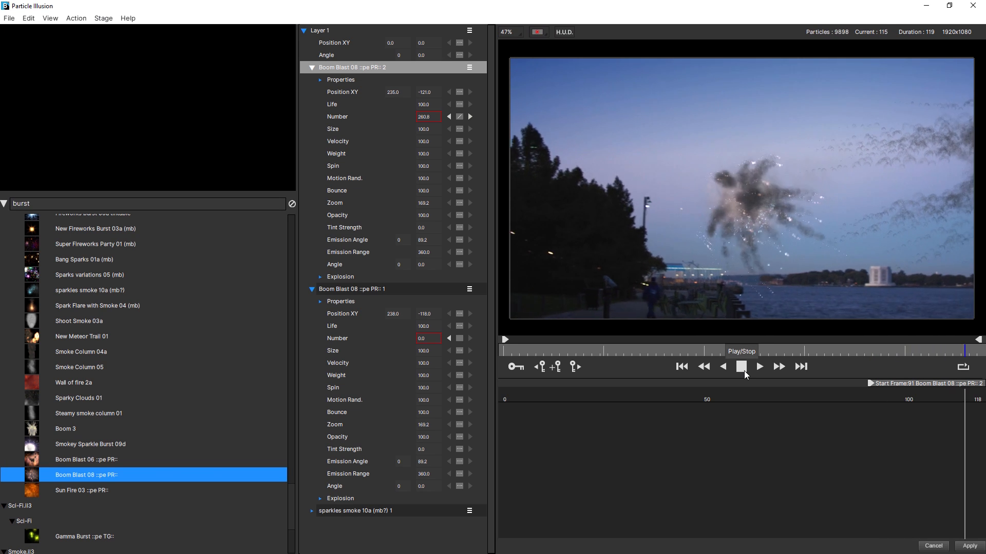
While previewing the second explosion, set the second Boom Blast 08 emitter's Size to 72.0 and its Velocity to 54.0
left_click_drag(870, 353, 921, 355)
left_click_drag(424, 145, 405, 133)
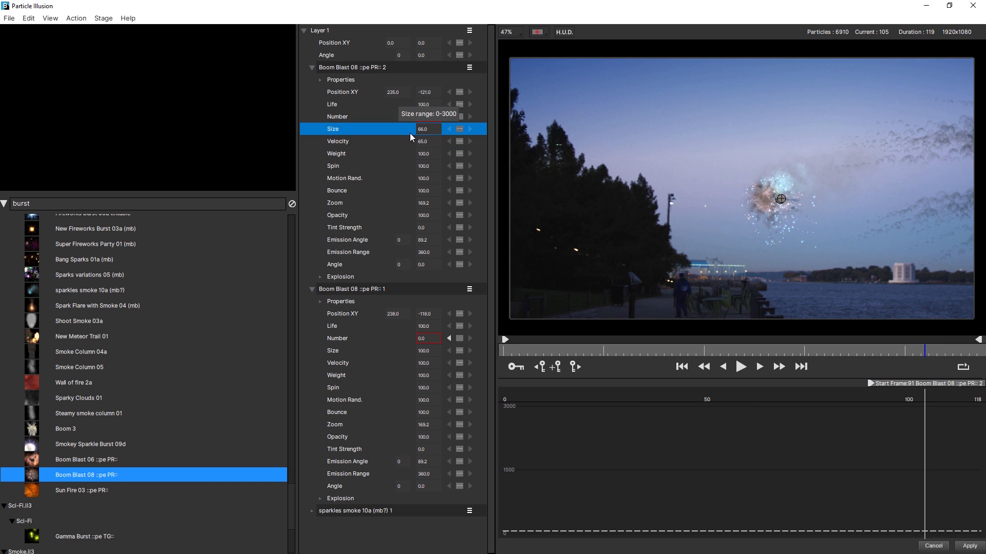
left_click(422, 142)
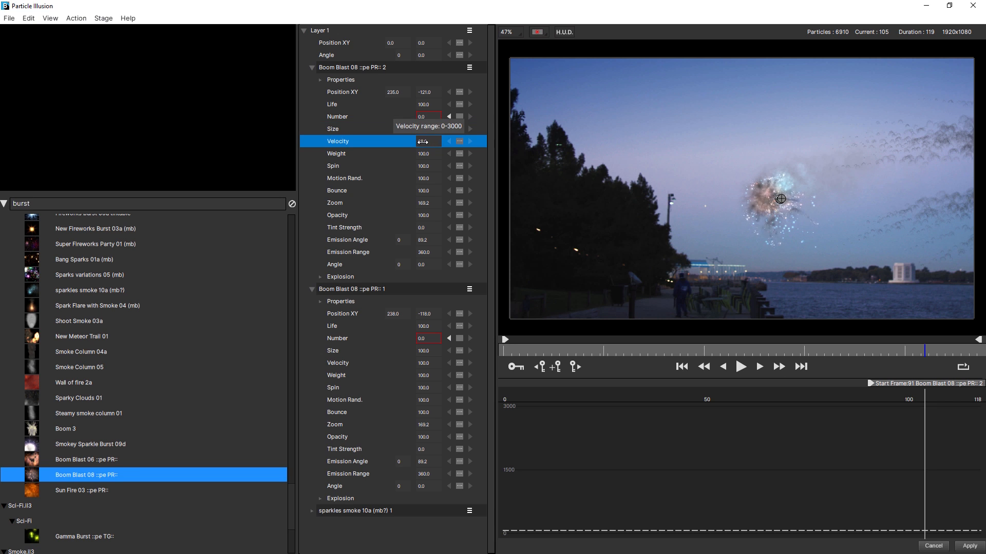
Play back both explosions with the sparkle trail and apply the particle setup to the gull layer's effect
left_click_drag(883, 358, 923, 358)
left_click(878, 354)
key("space")
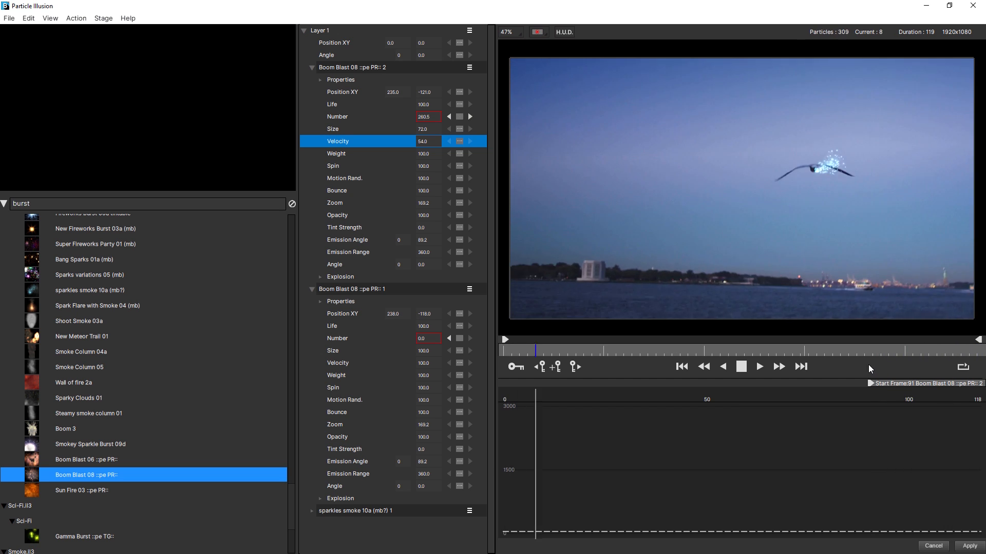
left_click(584, 354)
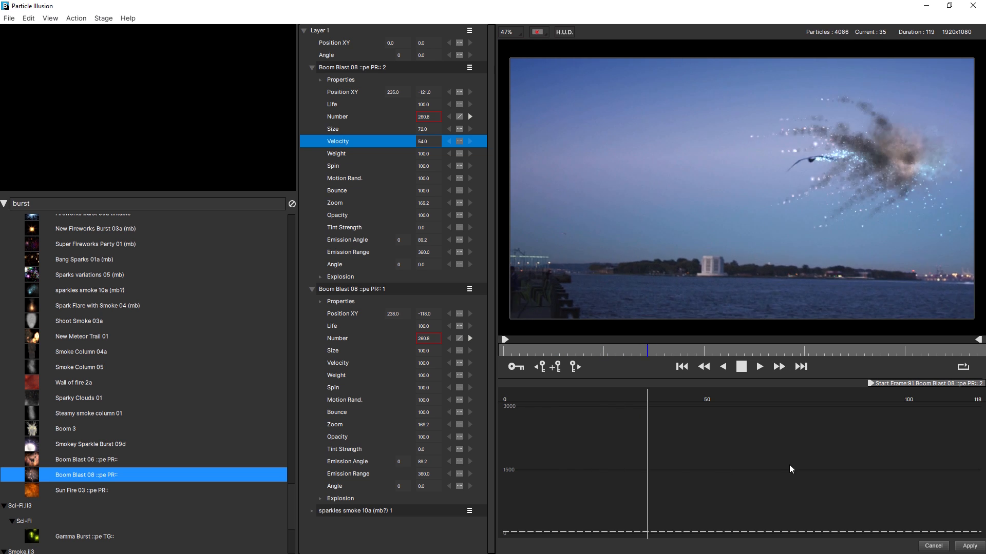
left_click(970, 547)
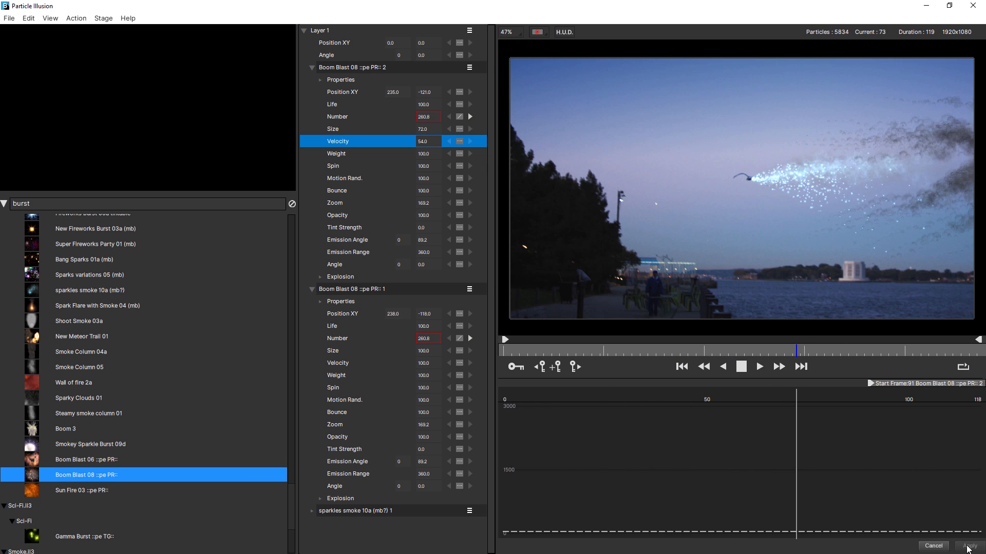
key("space")
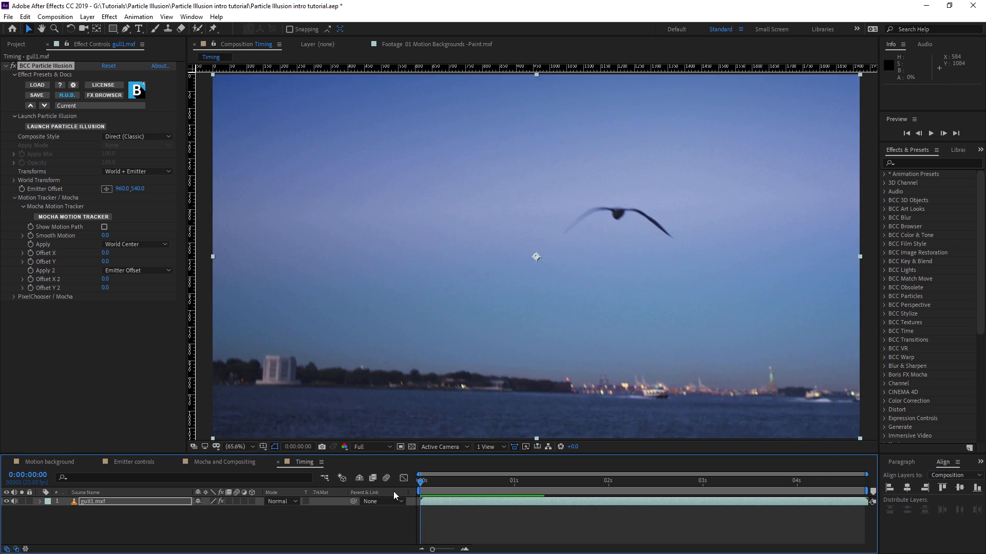
Set the BCC Particle Illusion effect's Transforms to Emitter and preview how the sparkles and explosions move across the clip
left_click_drag(514, 479, 623, 478)
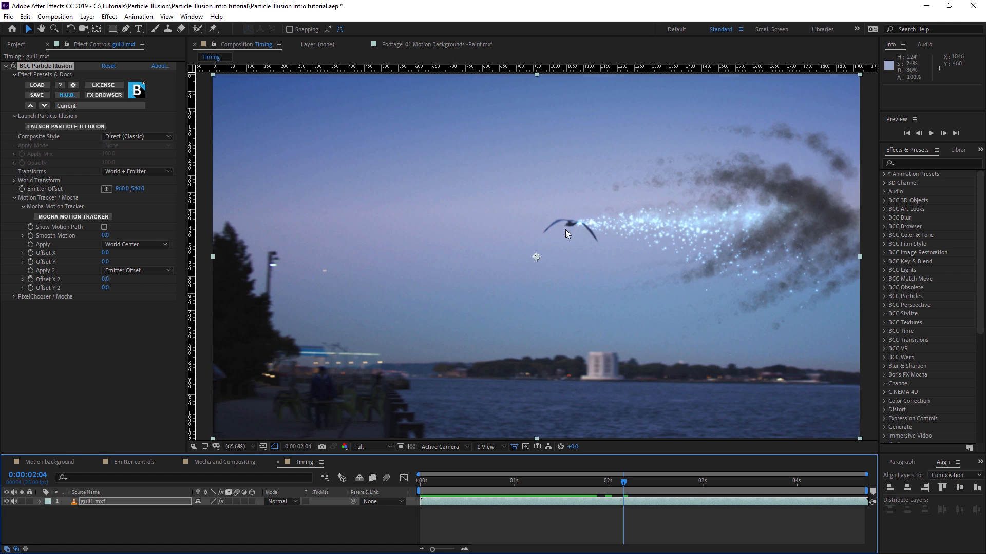
left_click(132, 176)
left_click(89, 170)
left_click(128, 172)
left_click(151, 205)
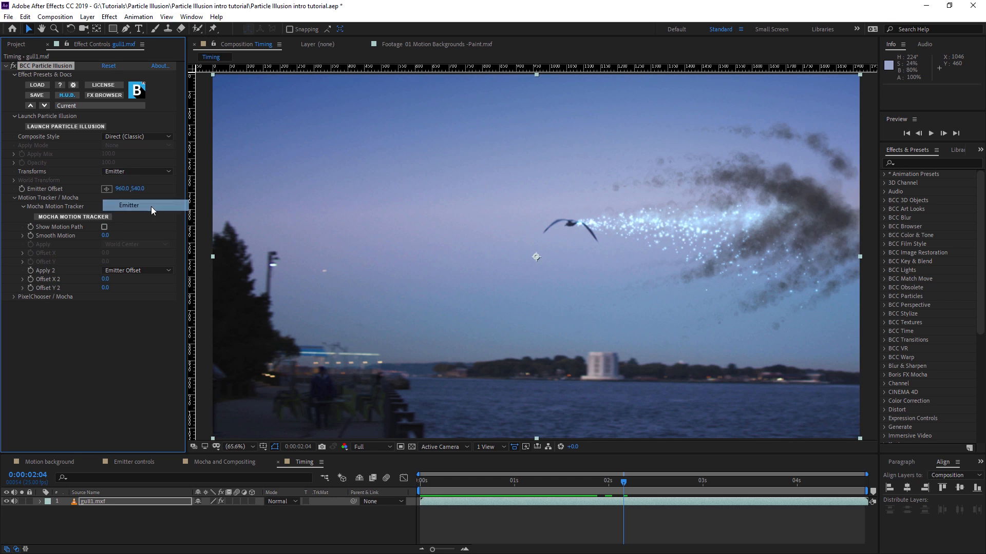
left_click_drag(624, 483, 422, 501)
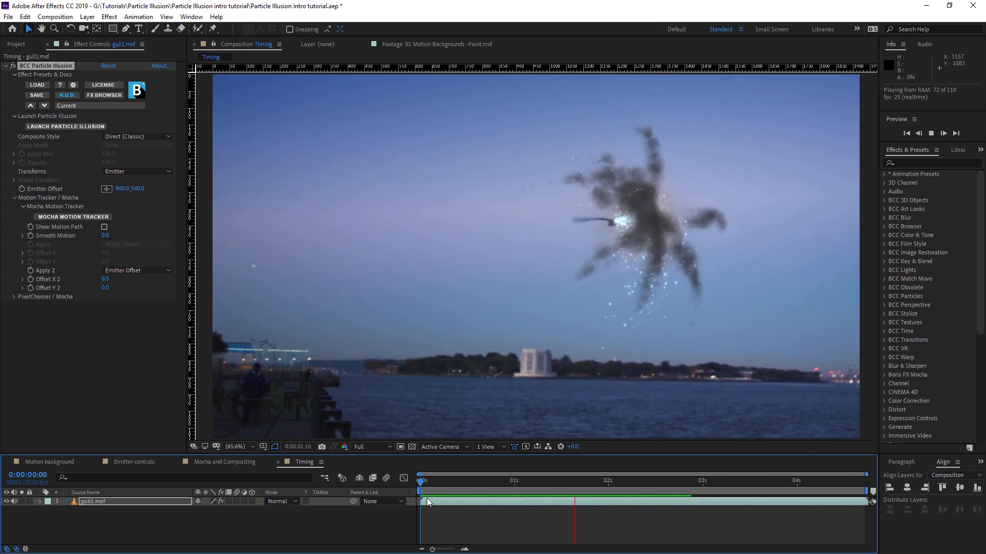
left_click(646, 209)
mouse_move(636, 471)
left_mouse_down()
mouse_move(391, 468)
mouse_move(653, 471)
left_mouse_up()
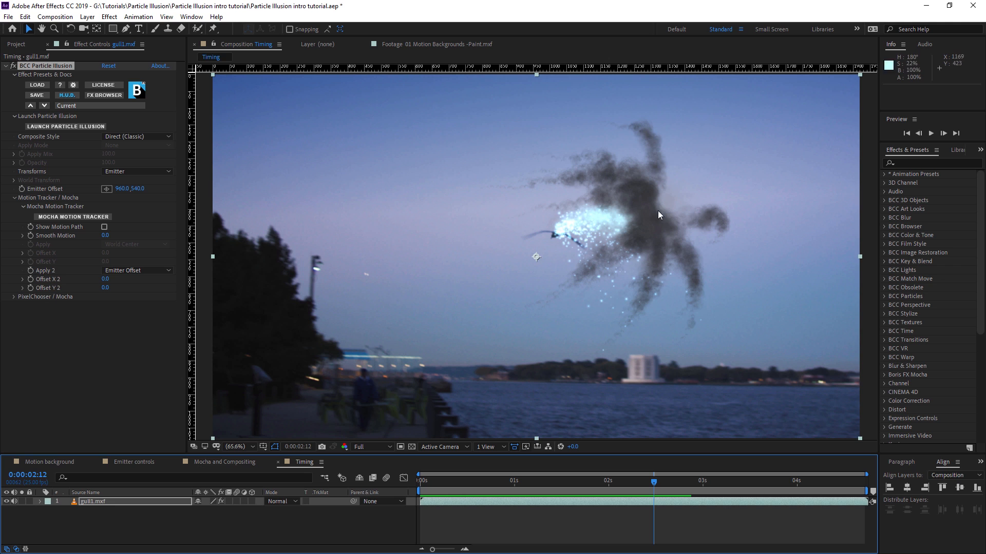
Set the effect's Transforms to World, play back the particle motion, and return the clip to 0:00:00:00
left_click(144, 173)
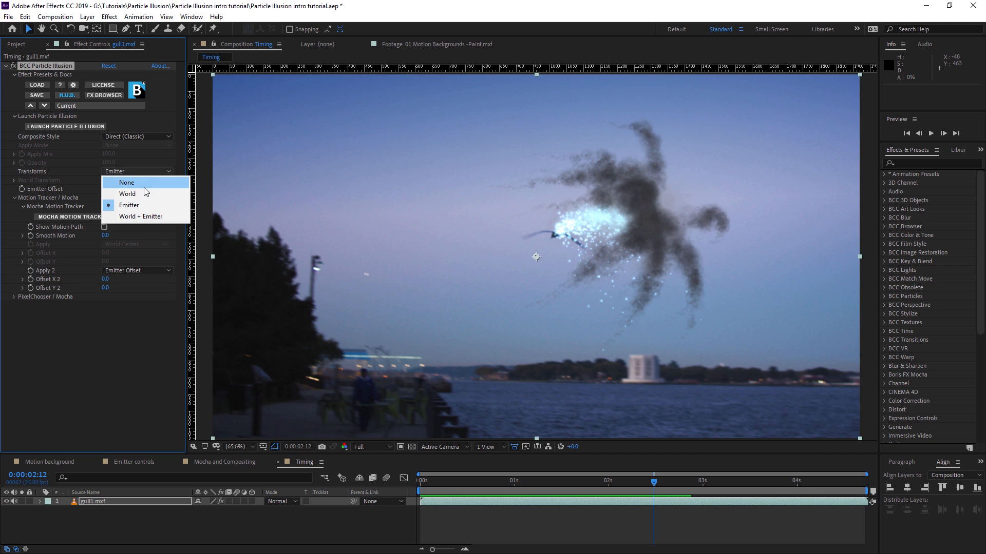
left_click(143, 194)
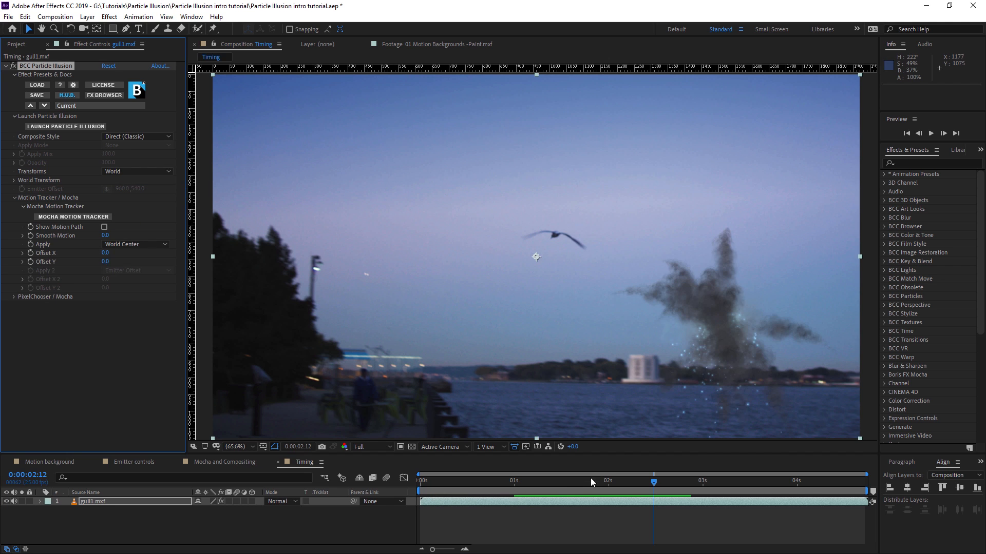
left_click(470, 478)
key("space")
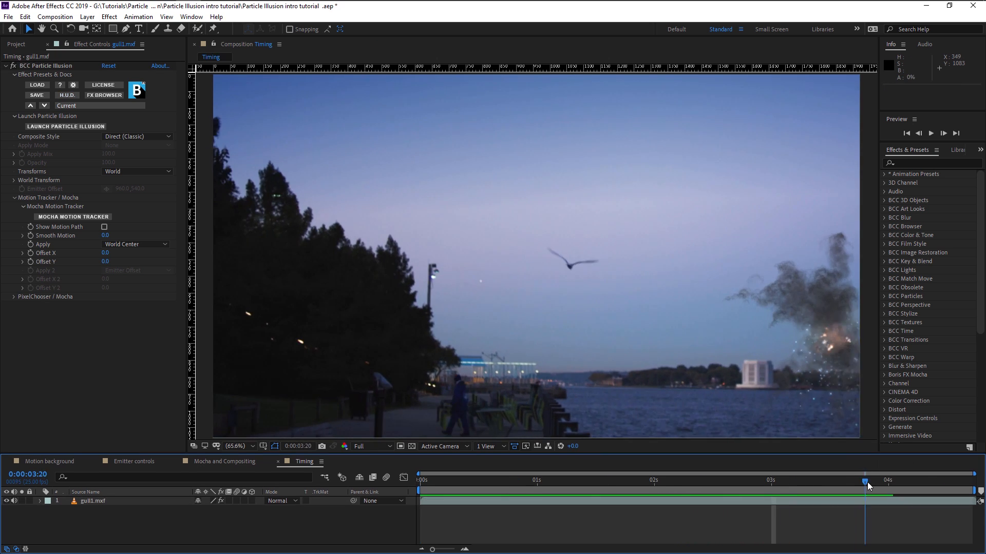
left_click_drag(865, 482, 356, 476)
left_click_drag(420, 483, 174, 476)
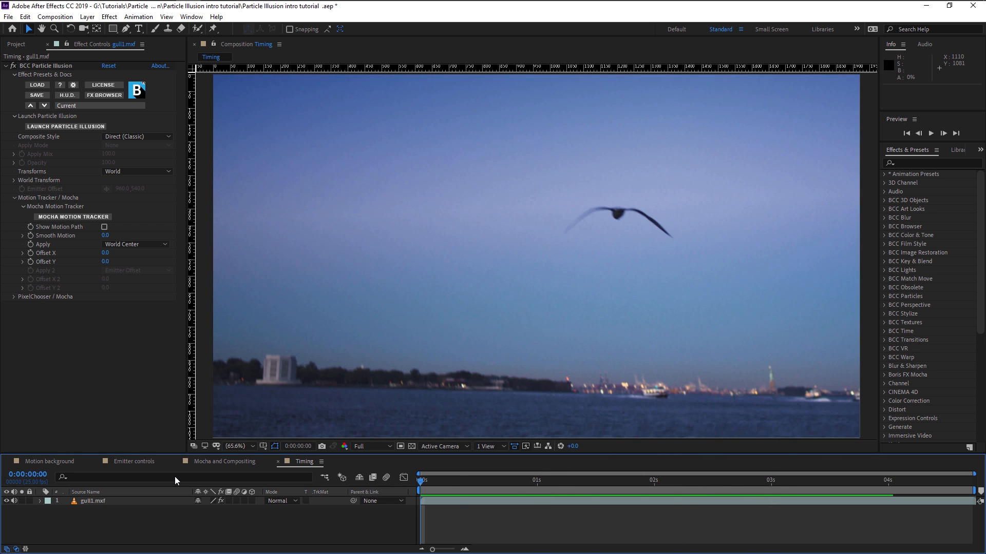
Launch Particle Illusion from the gull layer's effect and hide both Boom Blast 08 emitters
left_click(161, 222)
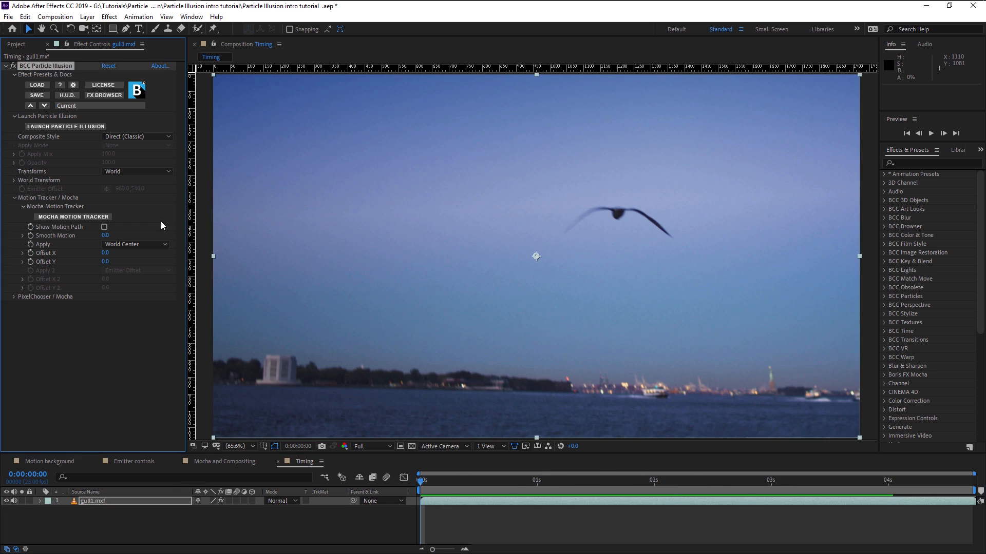
left_click(74, 127)
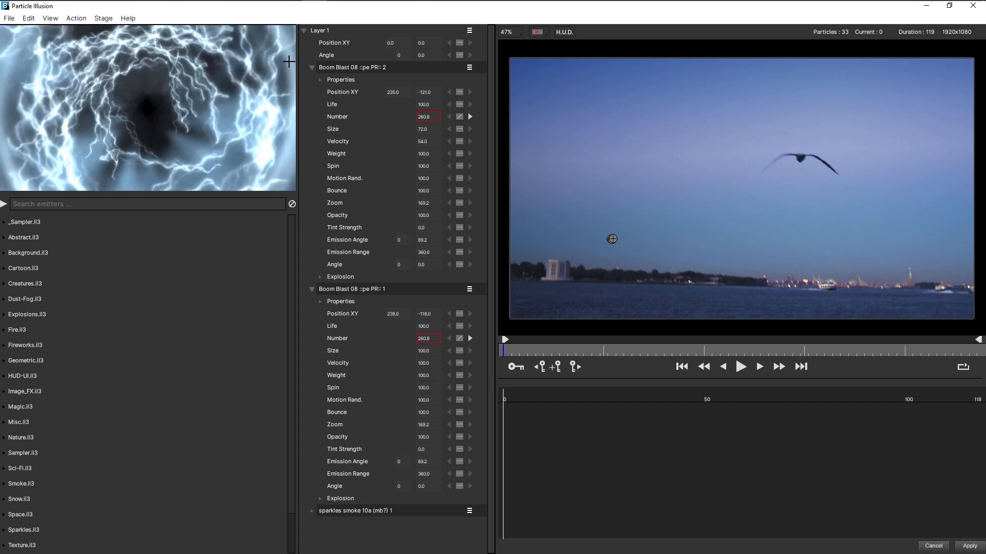
left_click(340, 68)
left_click(348, 291)
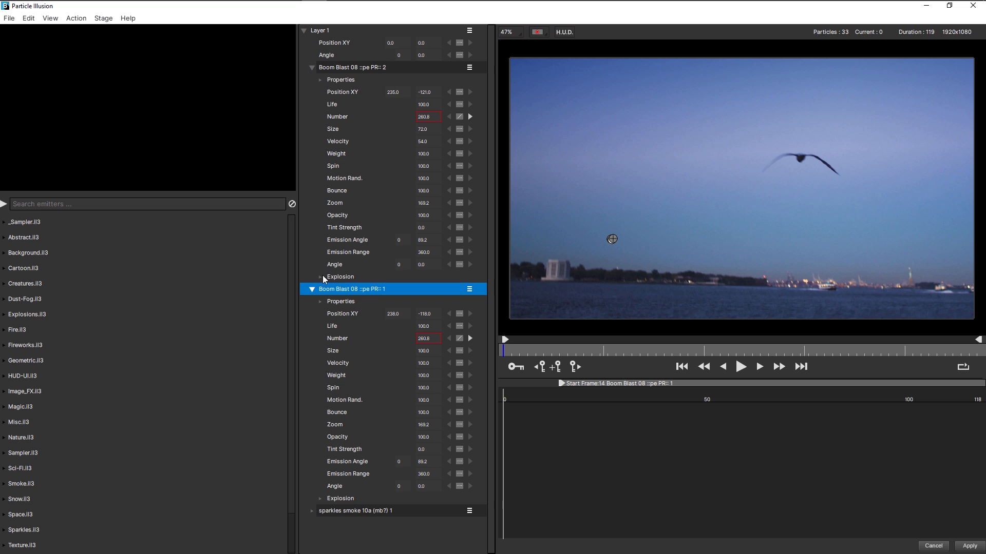
left_click(361, 510)
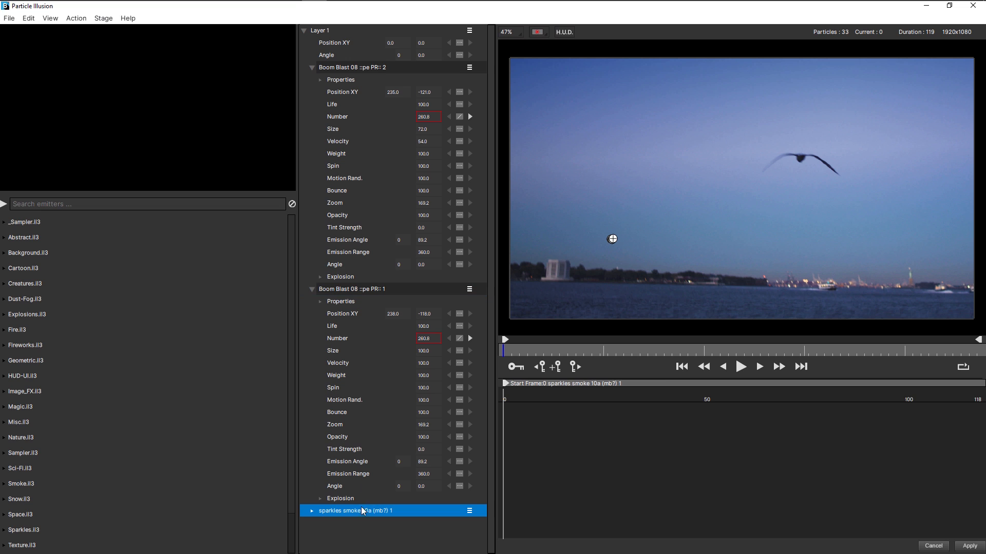
left_click(359, 67)
left_click(469, 68)
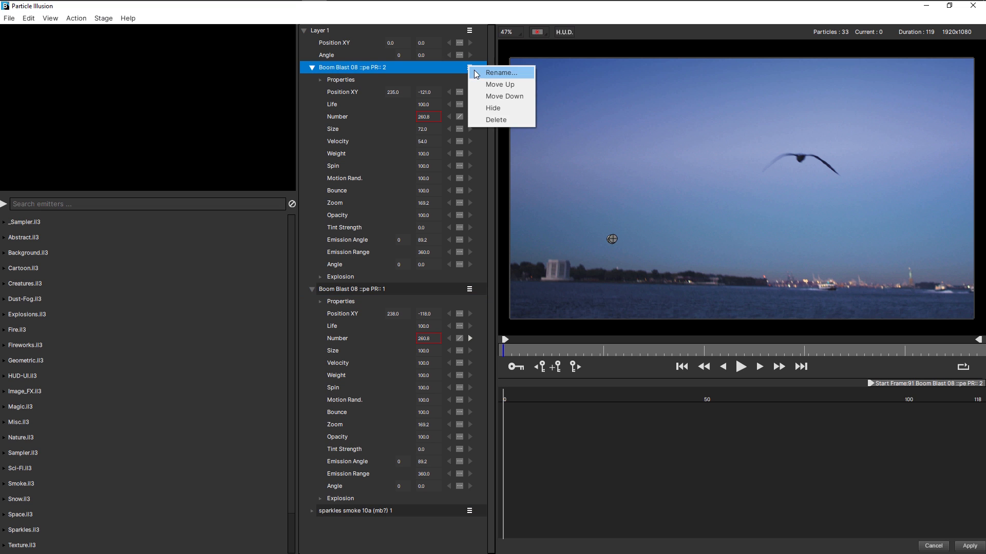
left_click(498, 110)
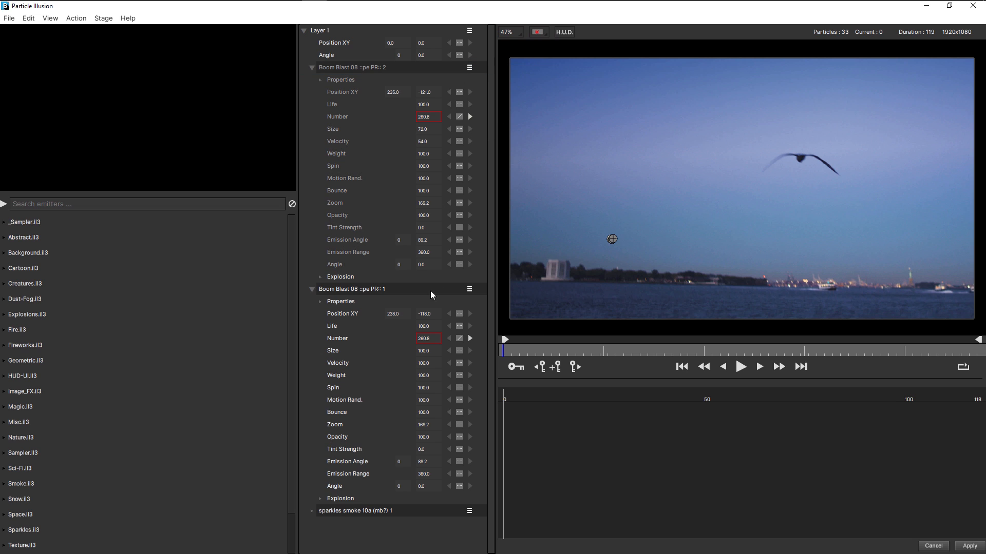
left_click(469, 290)
left_click(491, 332)
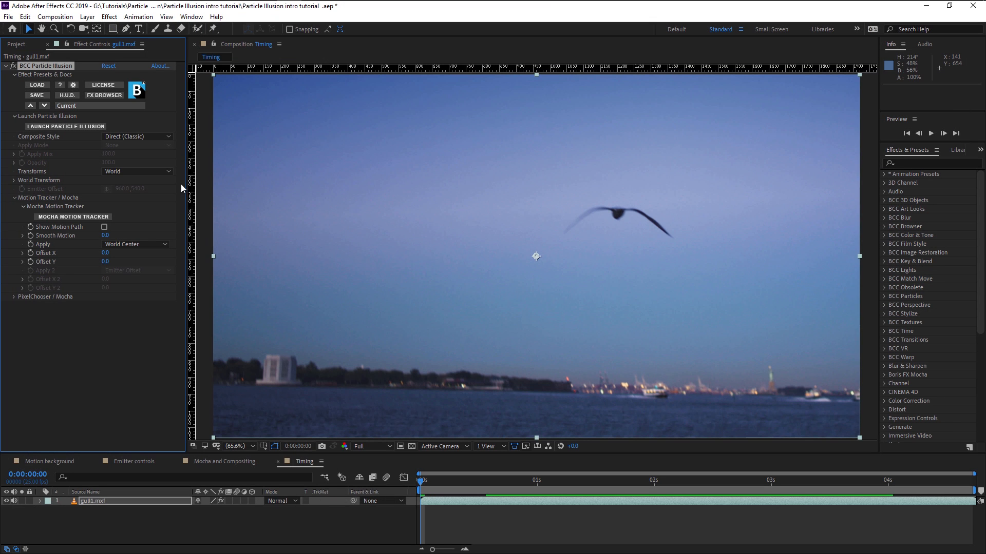
Set the effect's Transforms to World + Emitter and preview the sparkle trail along the timeline
left_click_drag(471, 487, 593, 483)
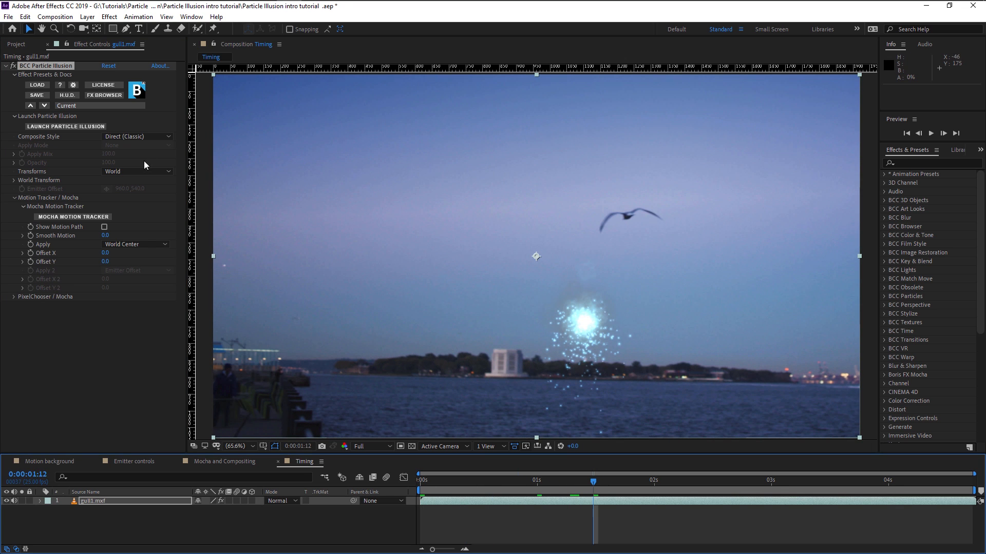
left_click(137, 172)
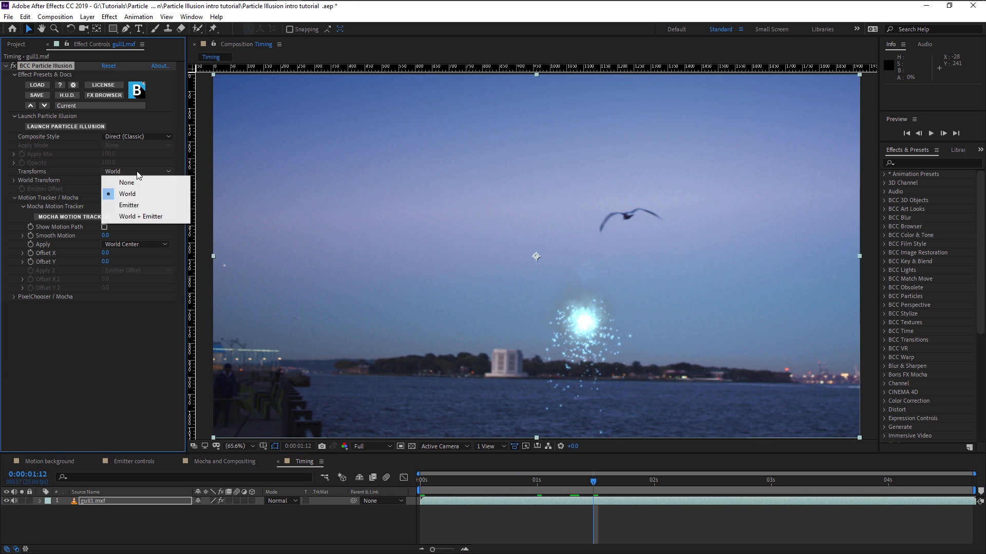
left_click(155, 218)
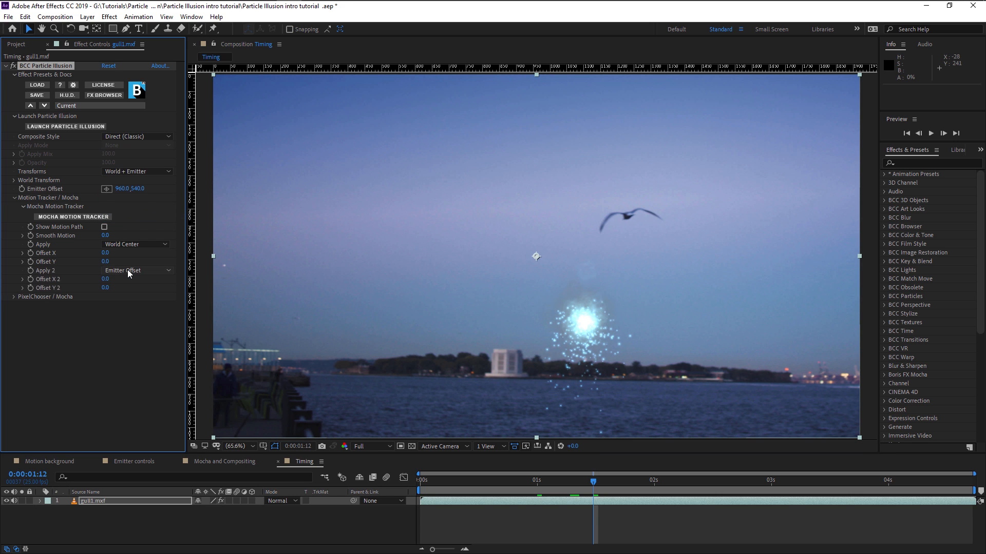
left_click_drag(574, 477, 686, 498)
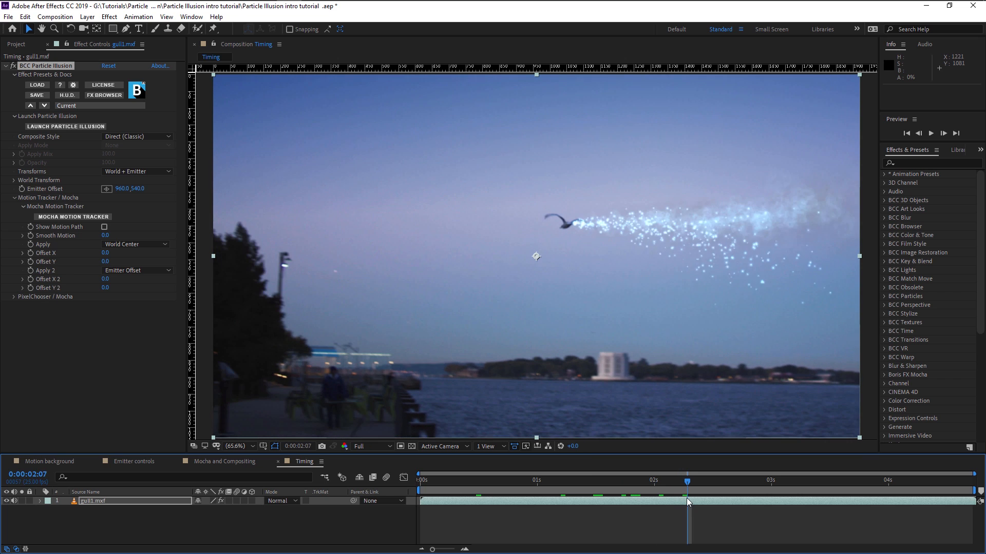
Duplicate the BCC Particle Illusion effect on the gull1.mxf layer
left_click(159, 73)
left_click(26, 16)
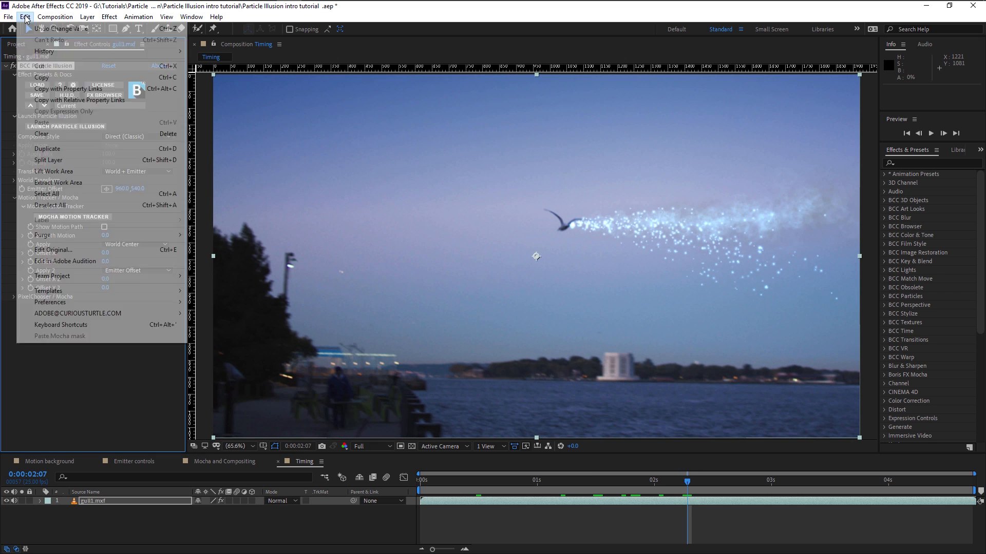
left_click(108, 150)
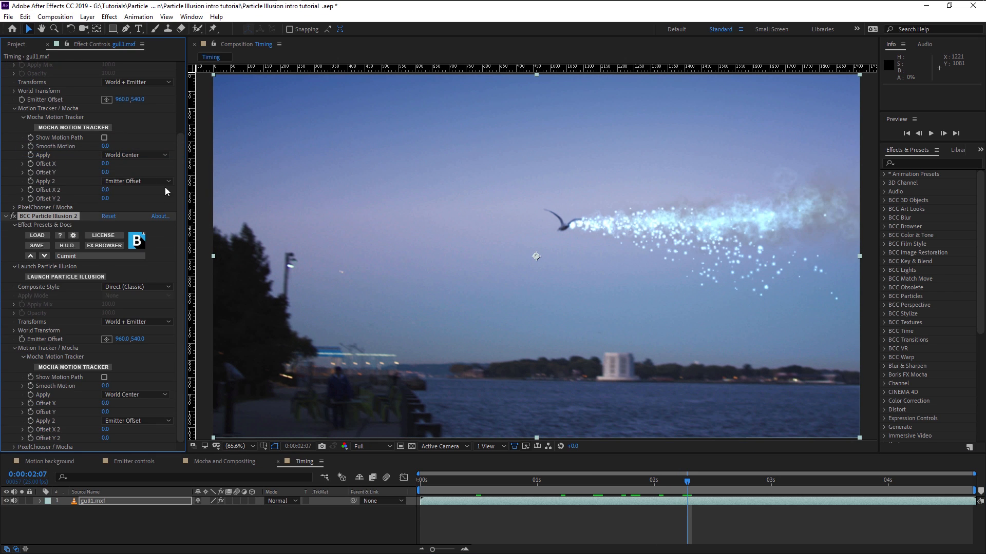
Rename the original effect BCC Particle Illusion Trails and the duplicate BCC Particle Illusion Explosions
left_click_drag(178, 156, 179, 85)
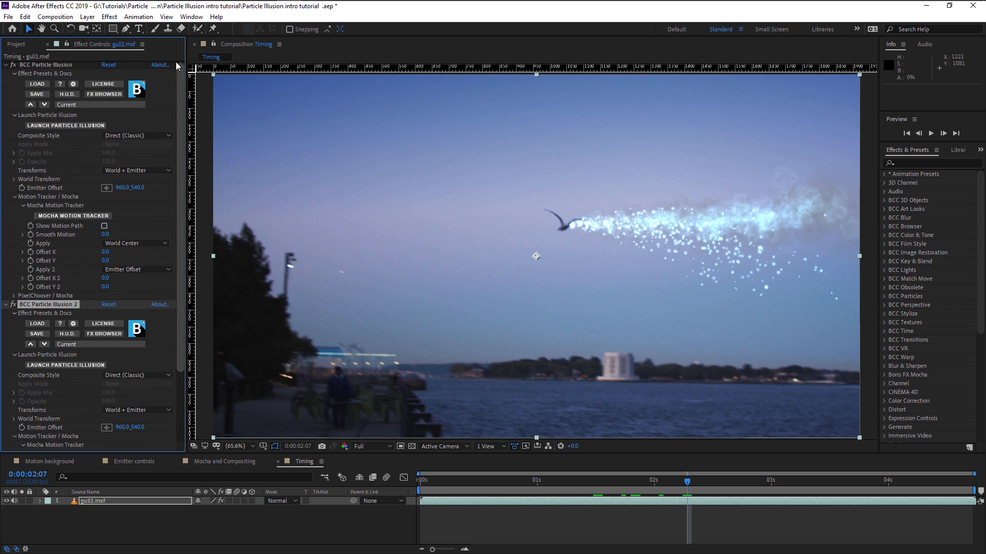
left_click(61, 67)
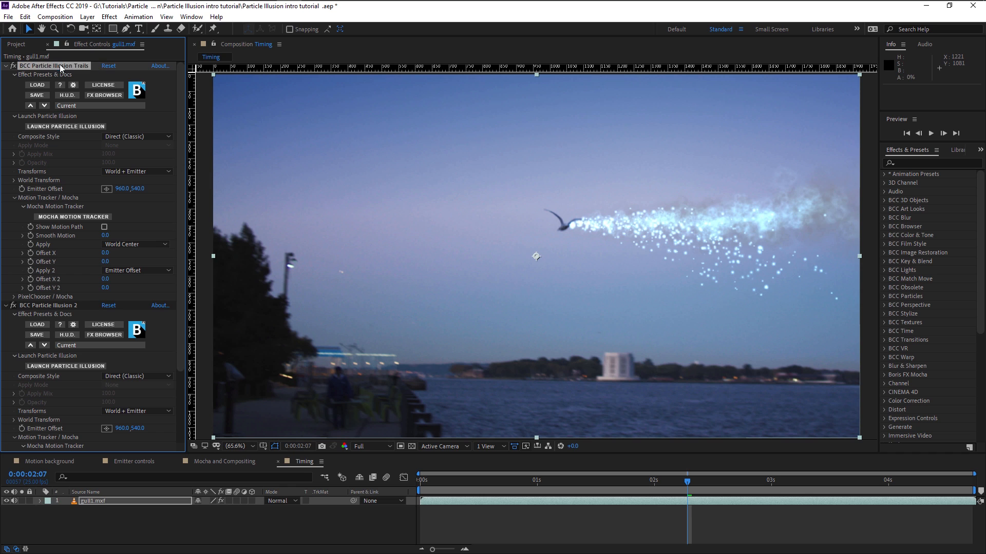
left_click(73, 306)
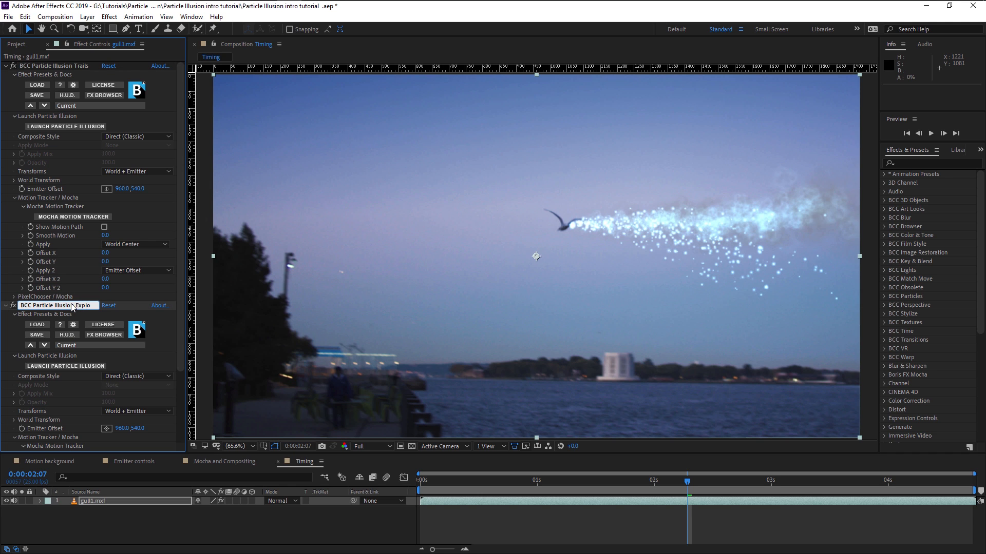
type("sions")
key("Return")
Launch Particle Illusion from the BCC Particle Illusion Explosions effect and show both Boom Blast 08 emitters
scroll(129, 370, "down", 3)
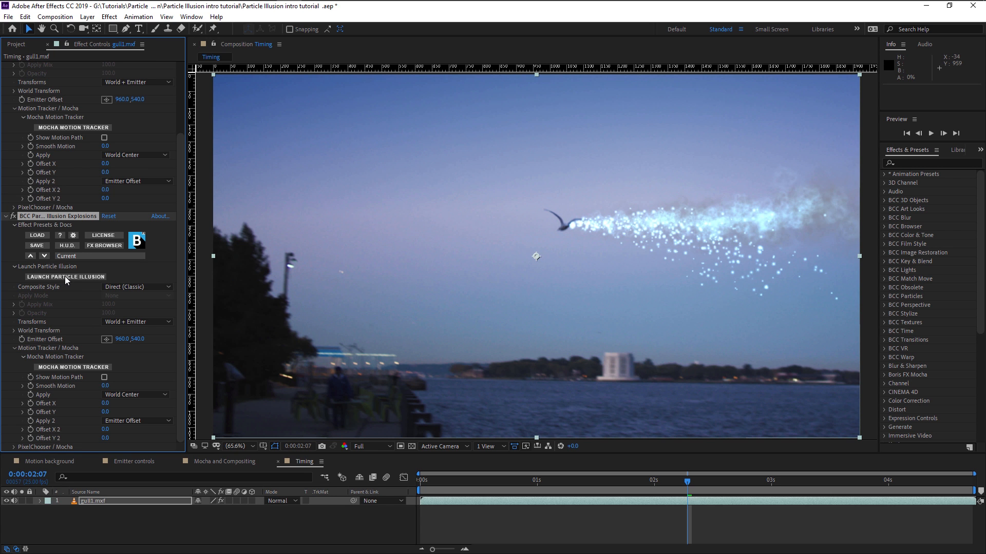
left_click(81, 277)
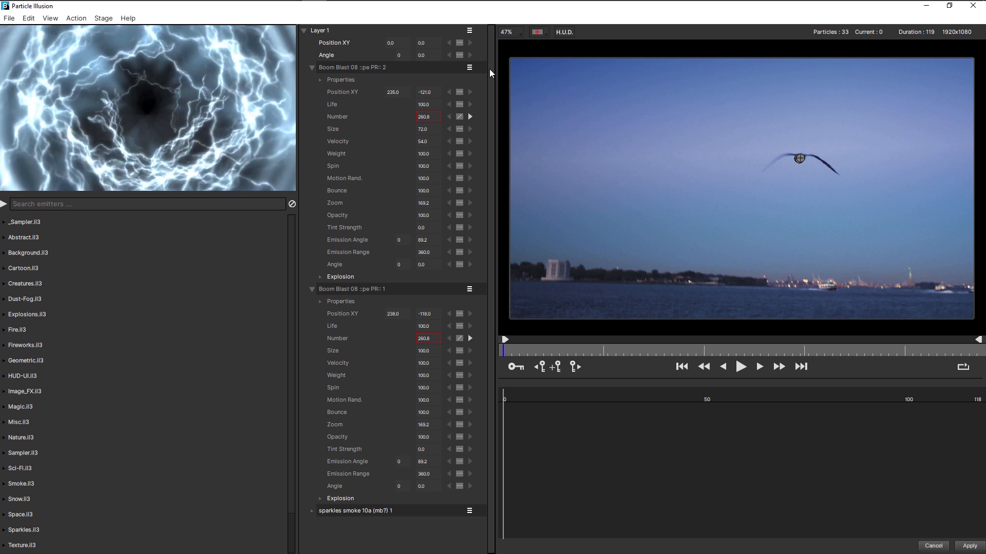
left_click(471, 72)
left_click(469, 68)
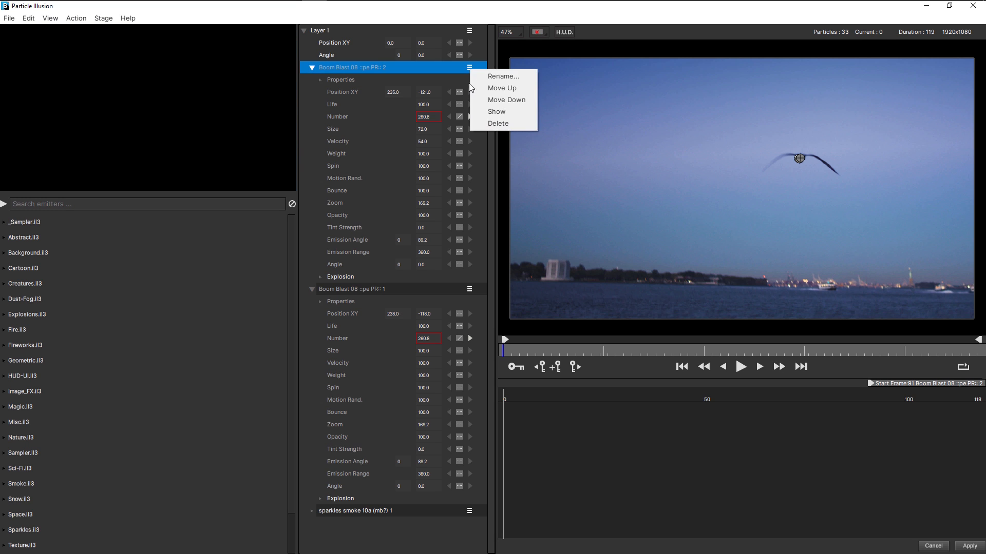
left_click(489, 112)
left_click(468, 290)
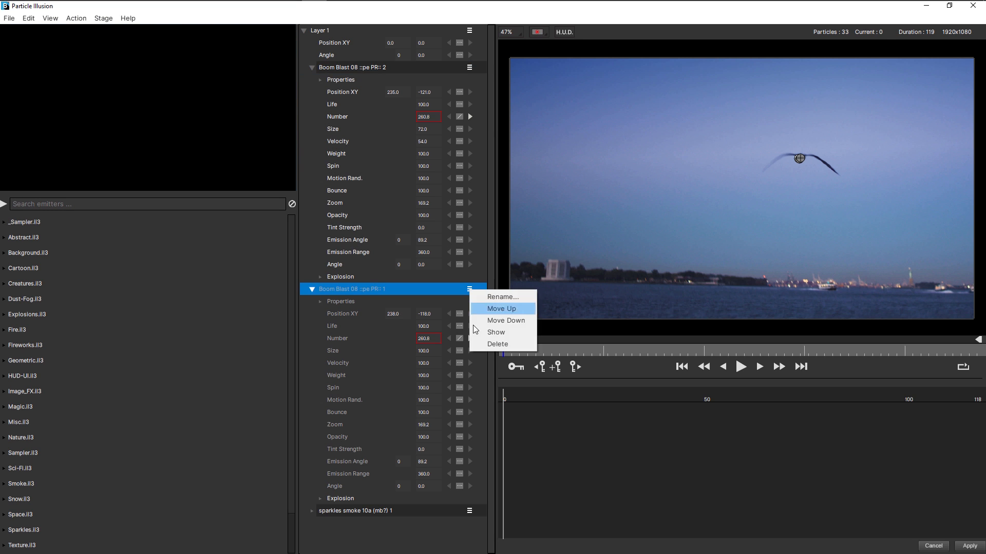
left_click(477, 334)
Hide the sparkles smoke 10a emitter, scrub through the explosions and apply the changes to the Explosions effect
left_click(469, 511)
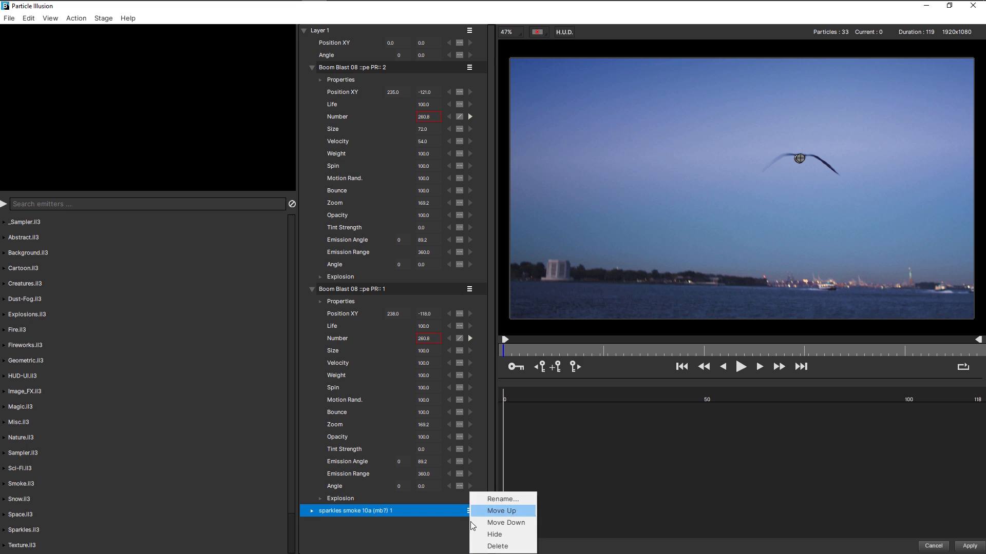
left_click(492, 535)
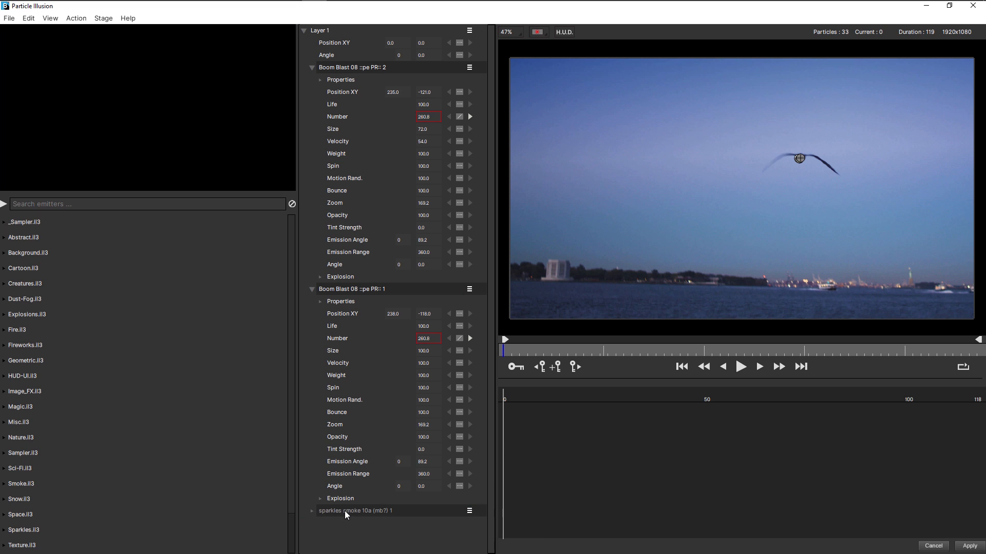
left_click_drag(537, 350, 868, 371)
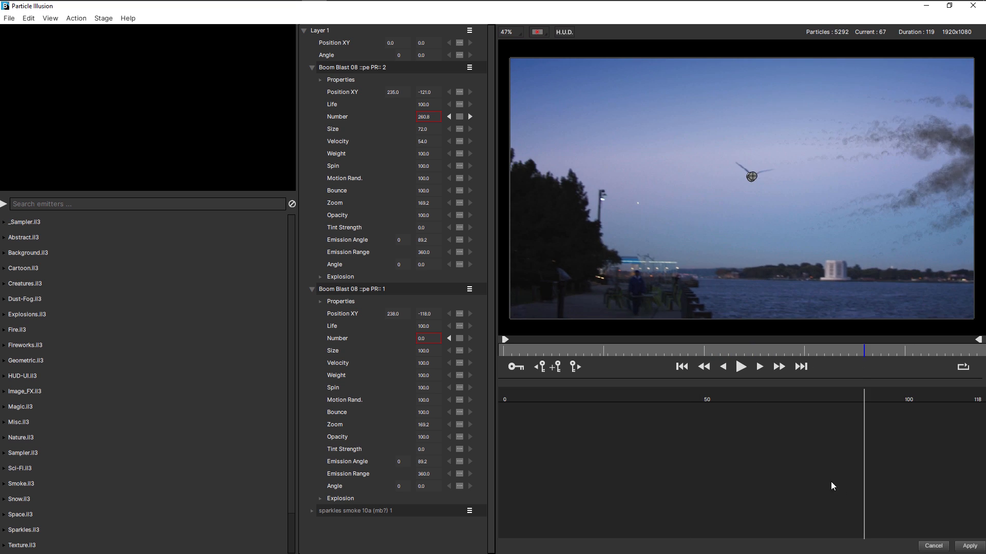
left_click(966, 546)
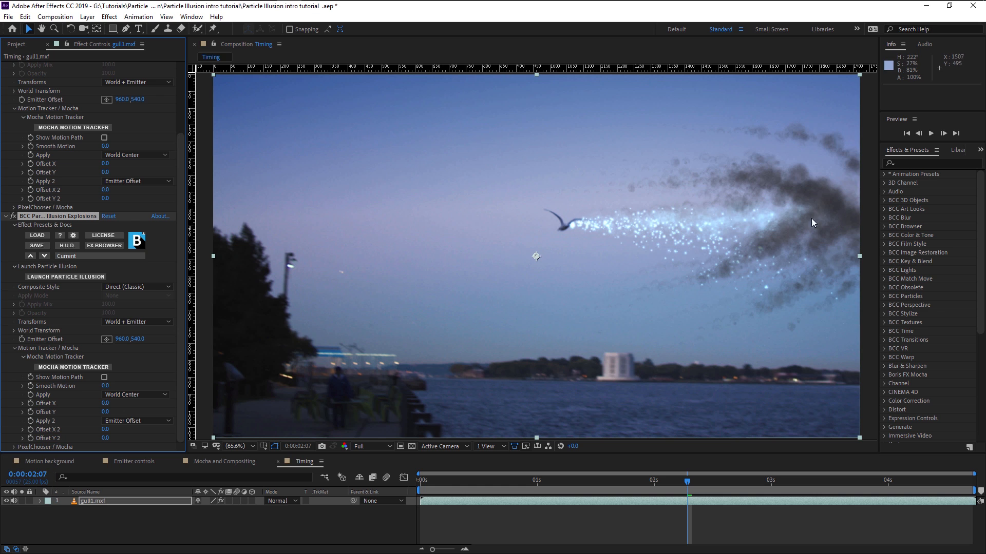
Set the Explosions effect's Transforms to World and its Mocha offset to X 30 and Y -30
left_click_drag(662, 479, 593, 479)
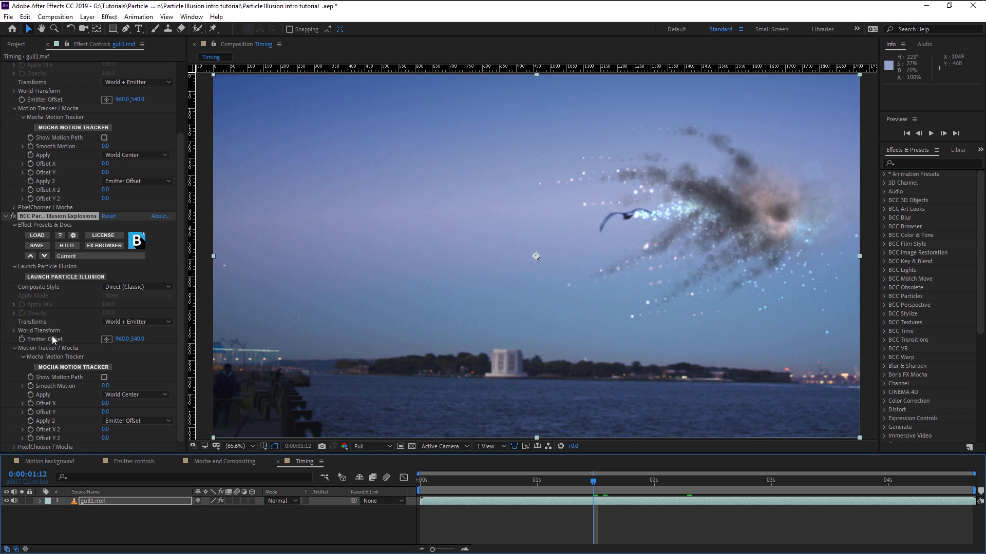
left_click(154, 323)
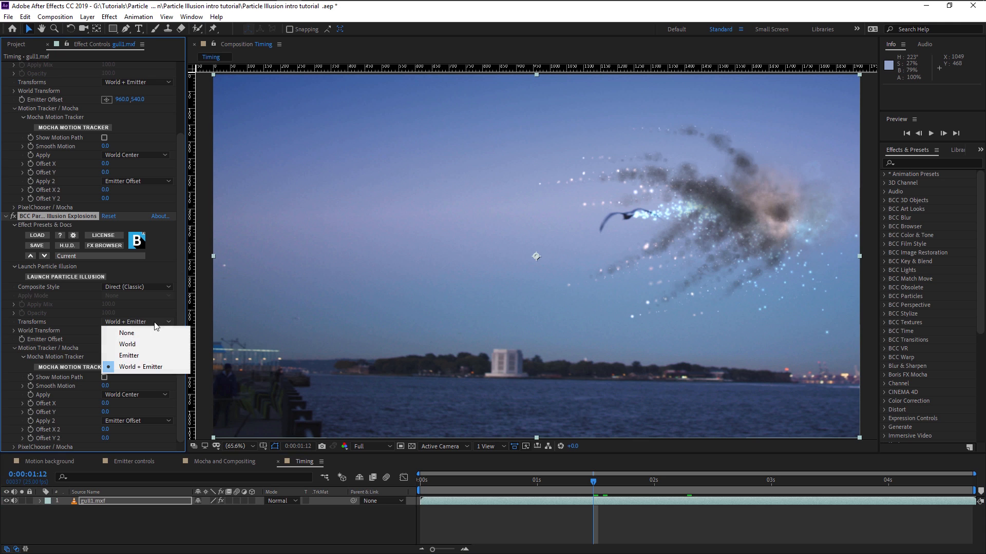
left_click(143, 345)
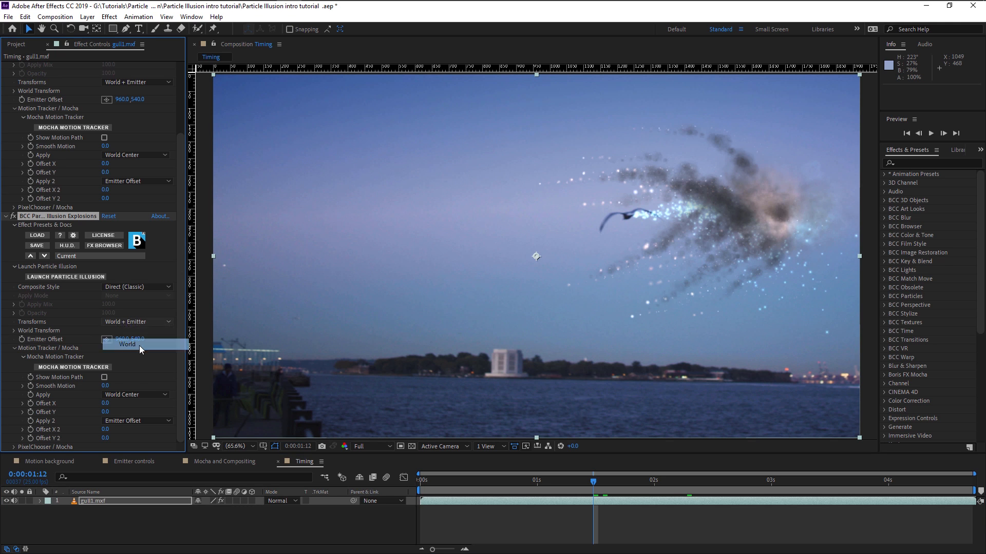
mouse_move(106, 403)
left_mouse_down()
mouse_move(63, 399)
mouse_move(114, 404)
left_mouse_up()
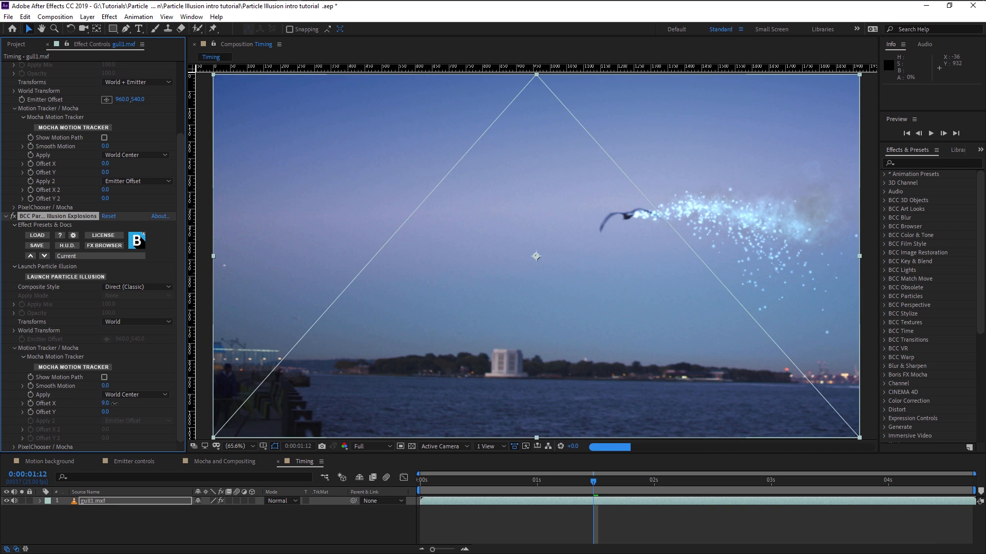
Preview the explosions in the Timing composition and scrub around the second Boom Blast 08 explosion in Particle Illusion
left_click_drag(567, 481, 486, 478)
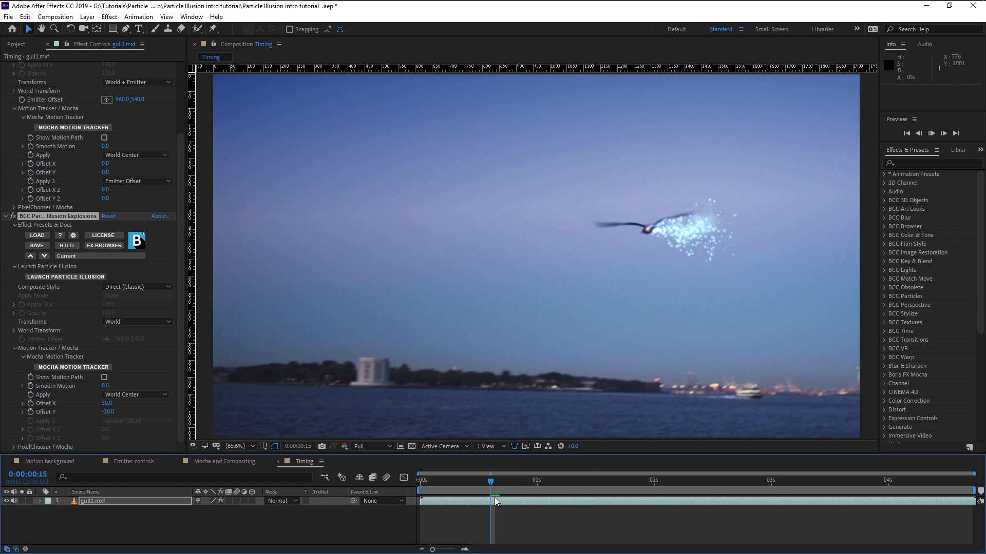
key("space")
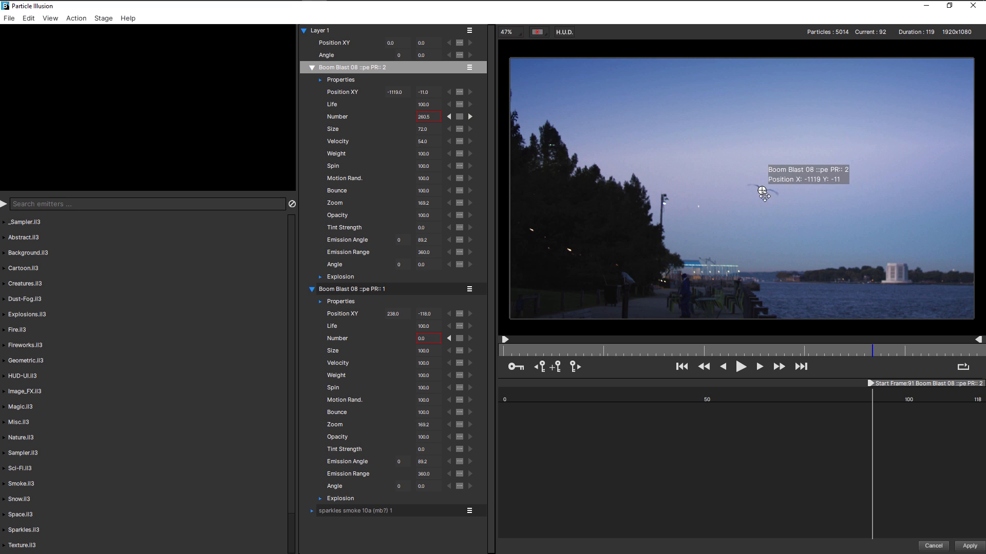
left_click_drag(926, 356, 893, 357)
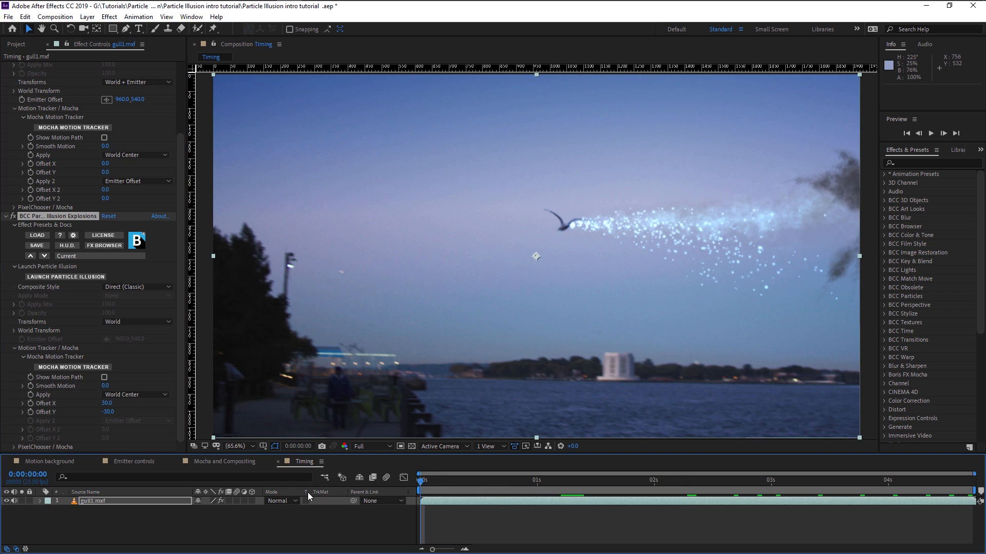
key("space")
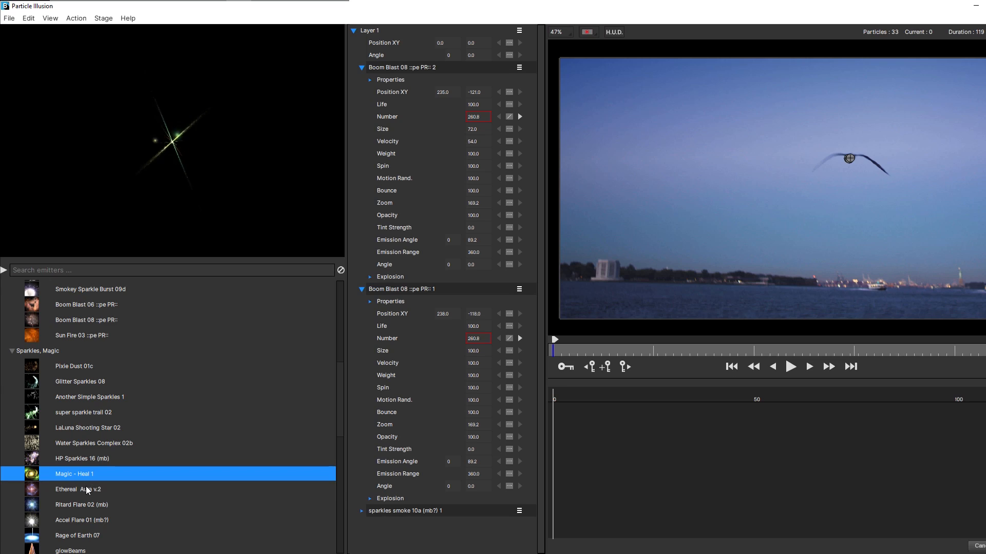
Browse the _Sampler emitter library, previewing emitters such as Ethereal Aura v.2, Rage of Earth 07, Smoke Column 04a and Super Fireworks Party 01
left_click(90, 492)
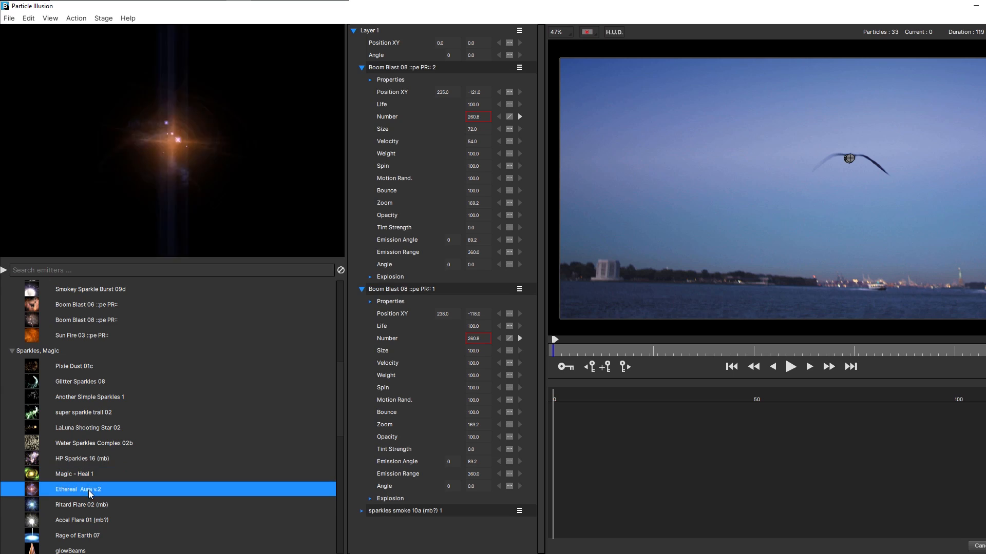
left_click(84, 537)
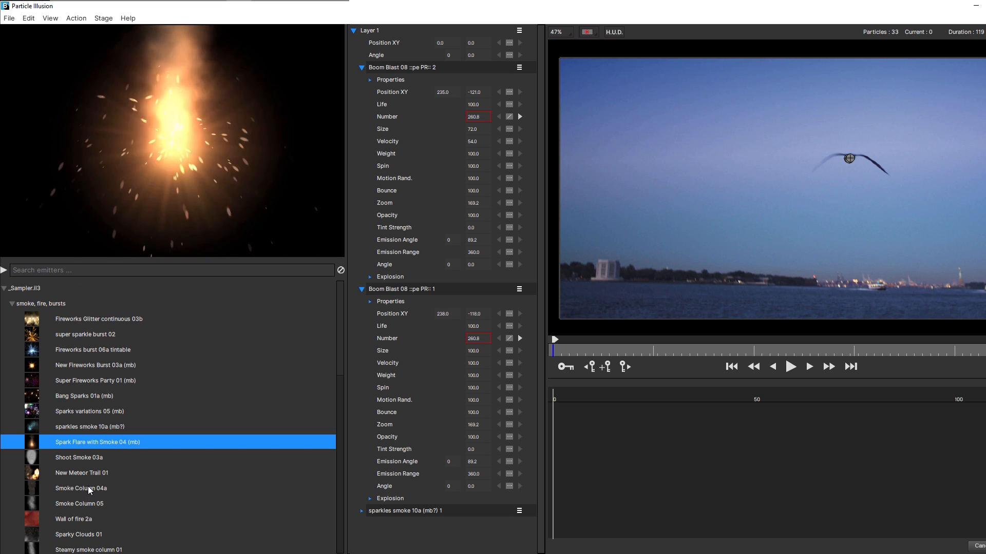
left_click(93, 487)
left_click_drag(340, 334, 337, 433)
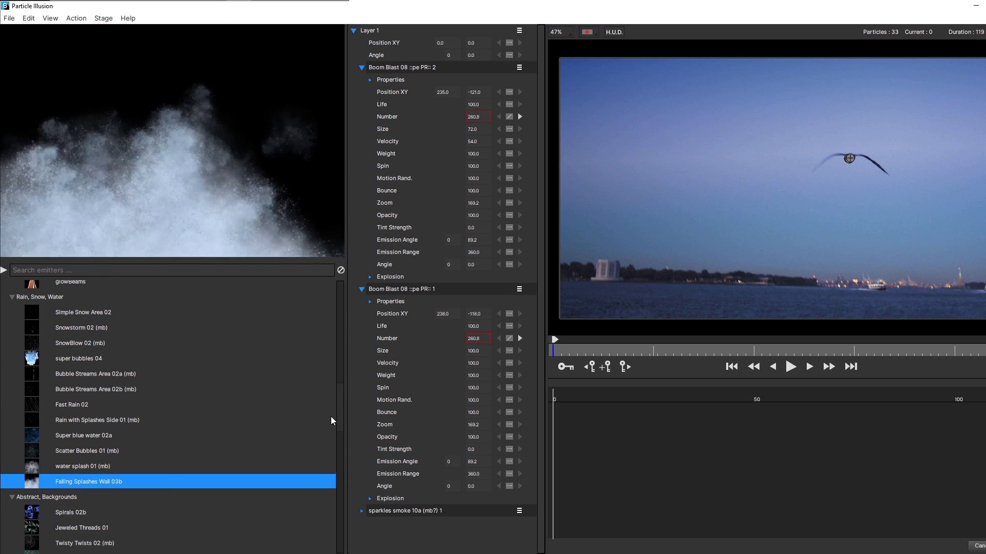
left_click_drag(341, 403, 338, 423)
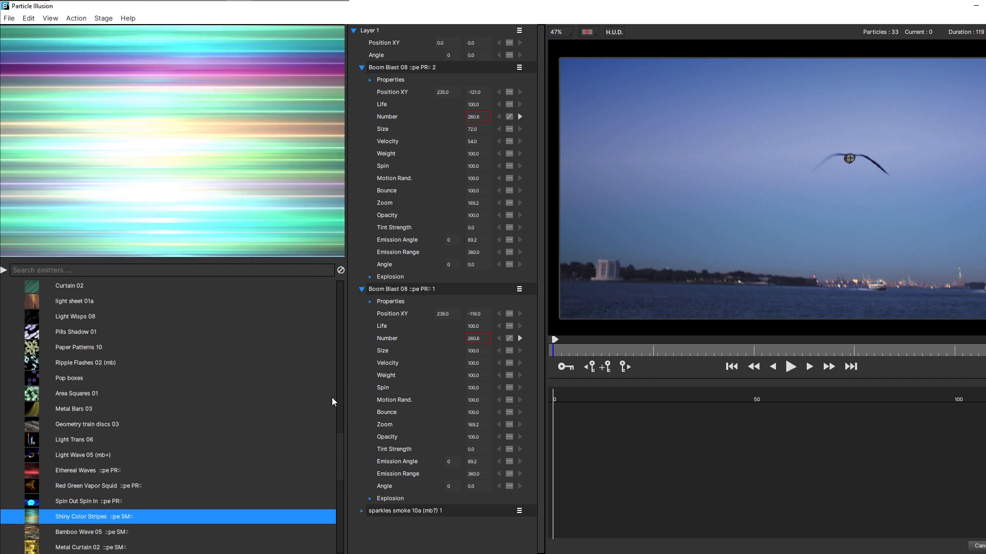
left_click_drag(343, 441, 341, 462)
left_click(84, 488)
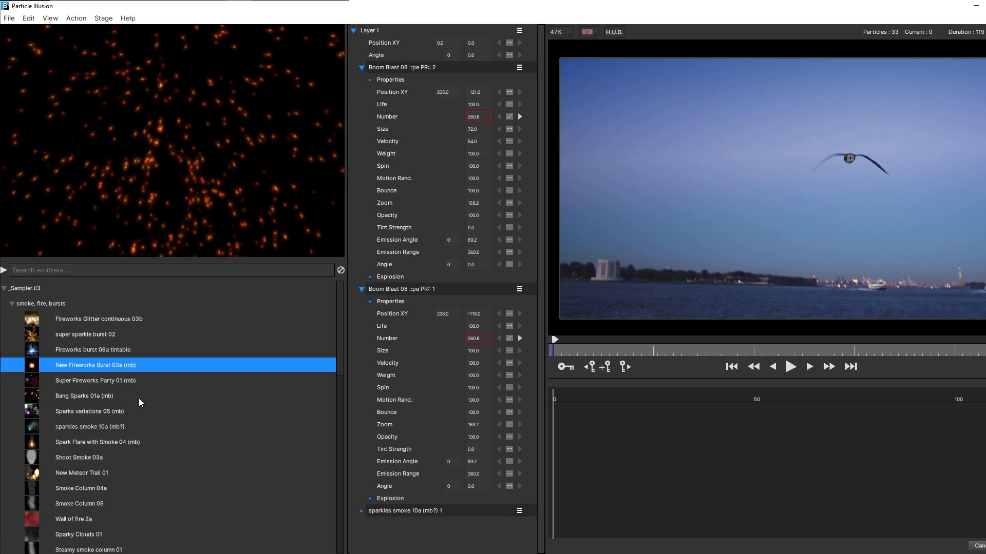
left_click(121, 381)
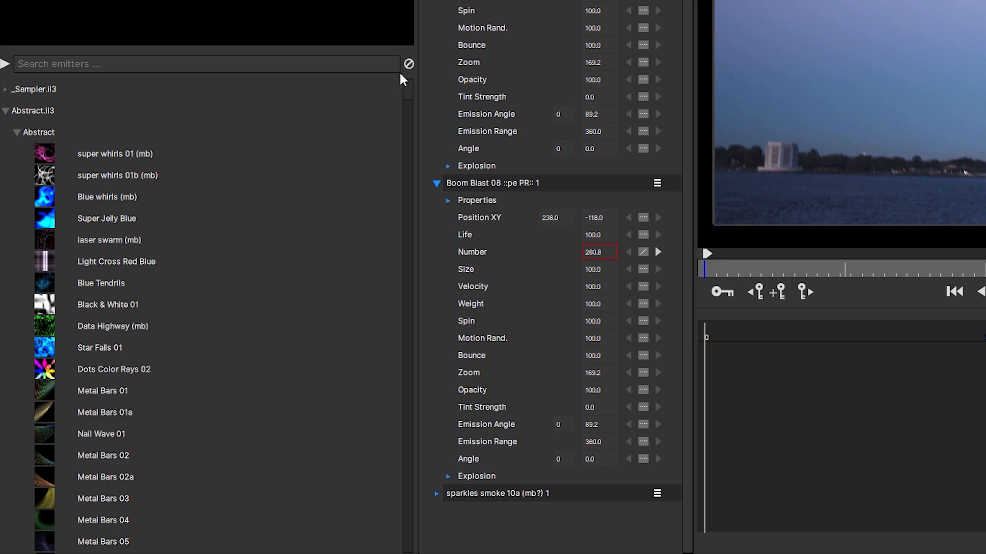
Look through the remaining emitter libraries and preview Fireworks Glitter Single 04 and Glitter line
left_click_drag(403, 79, 414, 432)
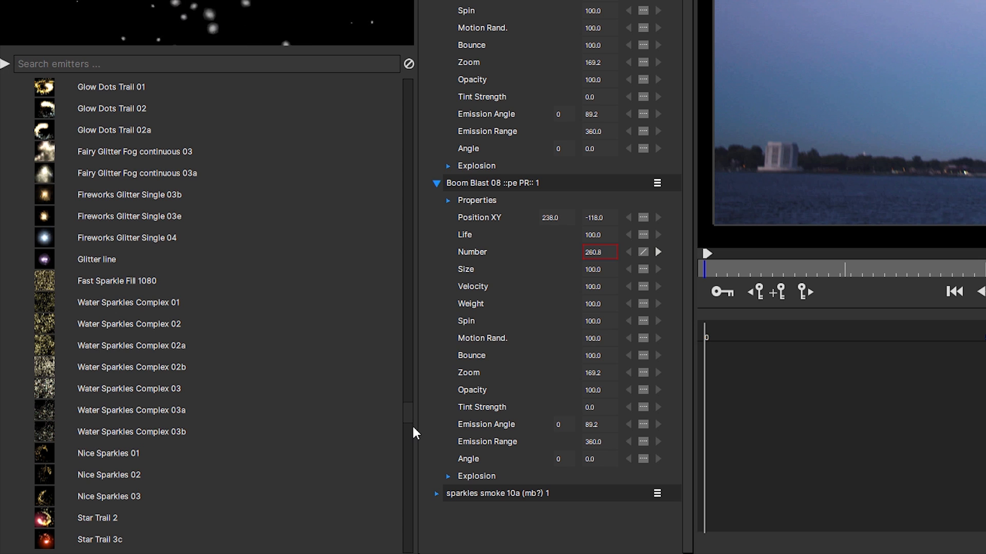
left_click(128, 236)
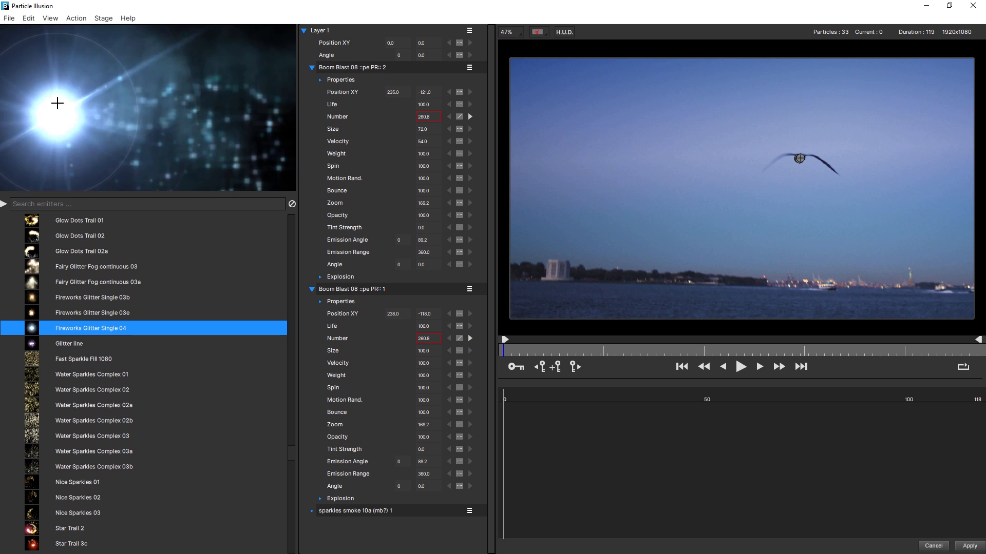
left_click(86, 342)
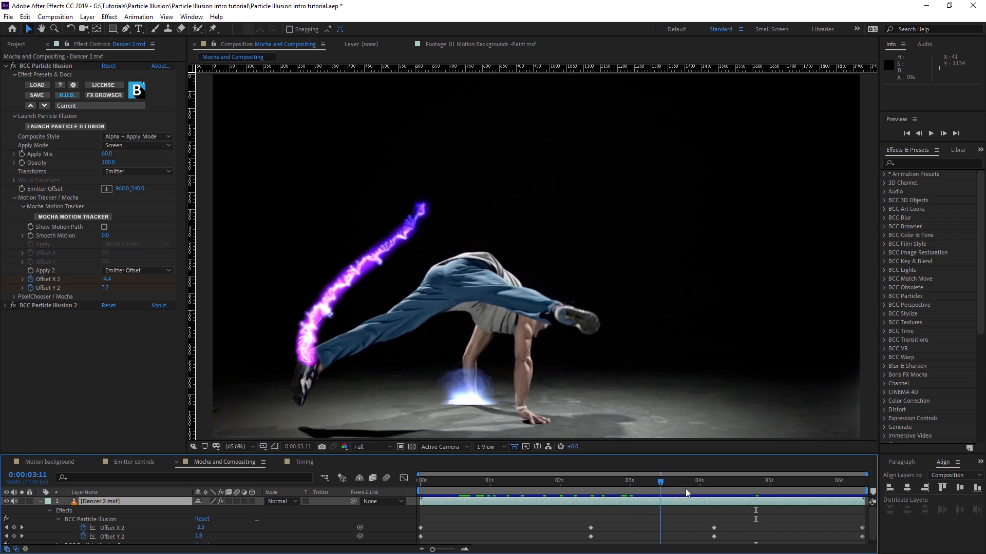
Play back the Mocha and Compositing composition and the Motion background composition
key("space")
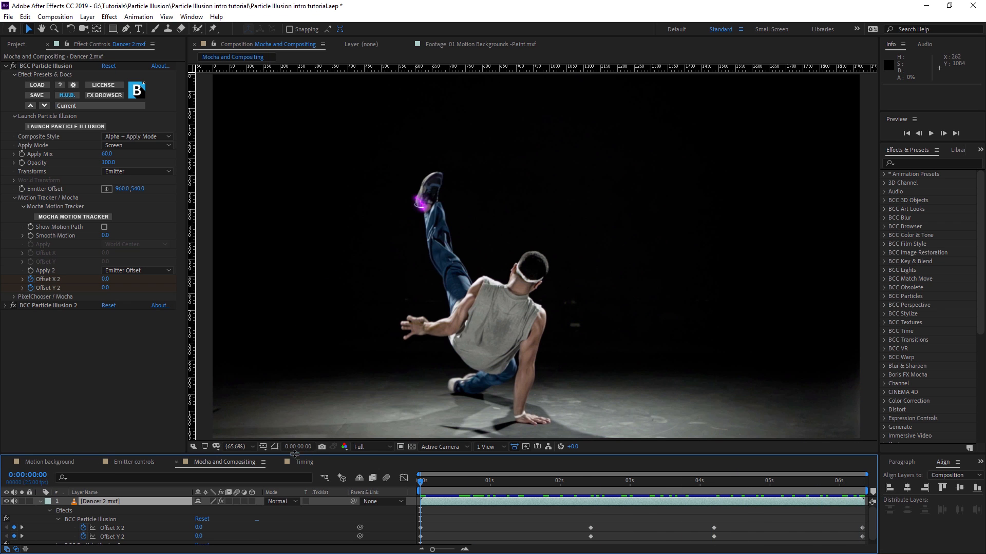
left_click(49, 462)
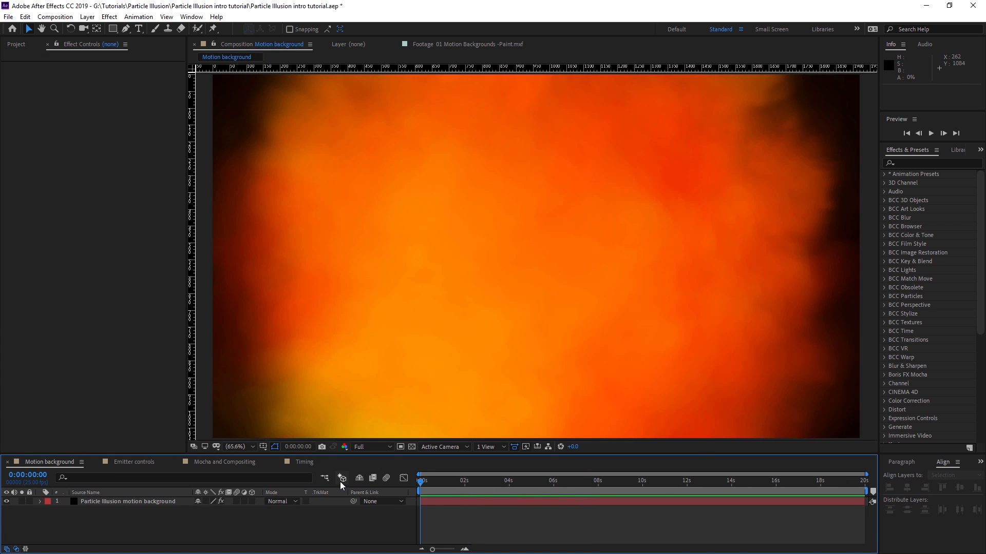
key("space")
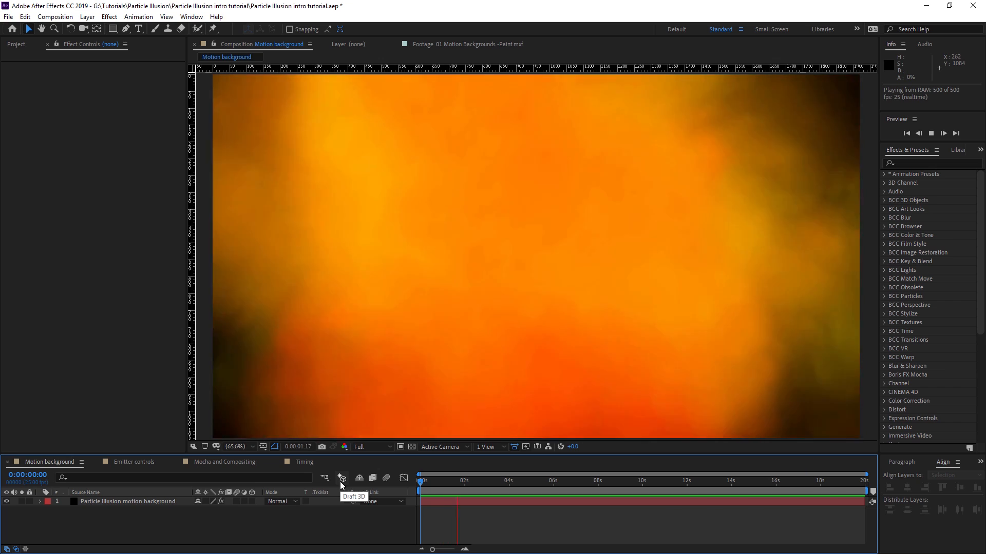